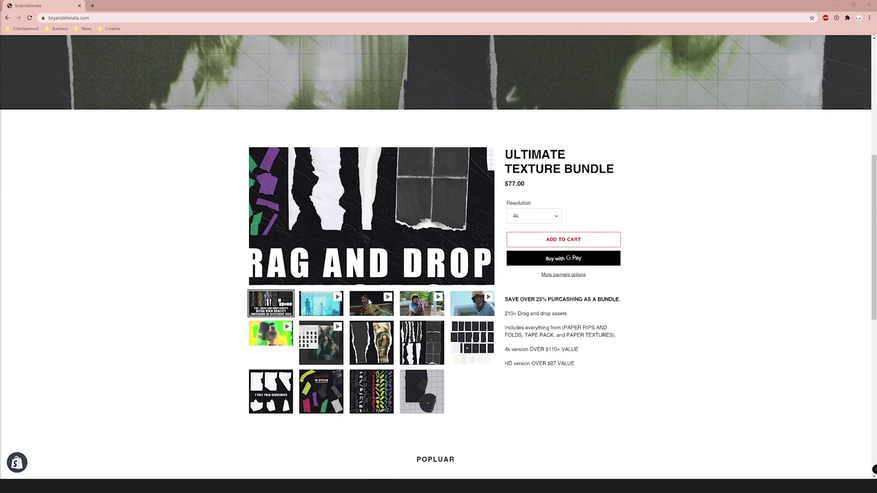
Preview the first five video samples in the Ultimate Texture Bundle gallery
{"action": "scroll", "coordinate": [370, 303], "scroll_direction": "down", "scroll_amount": 1}
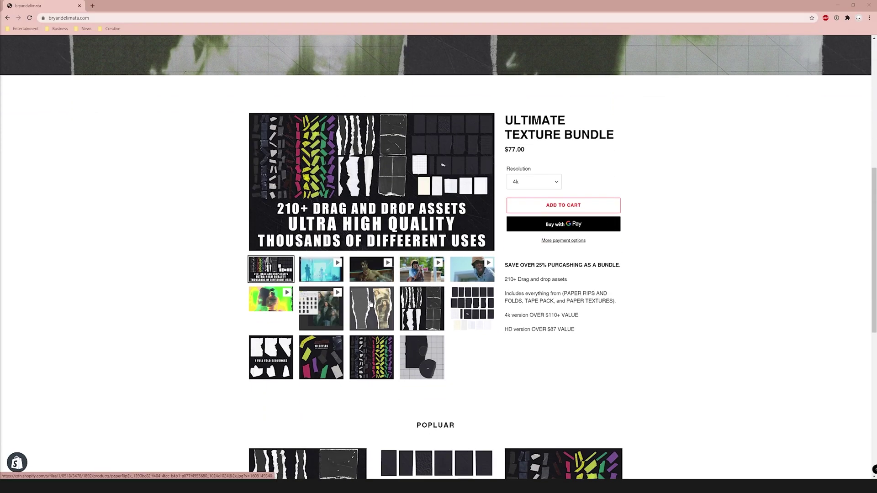
{"action": "scroll", "coordinate": [370, 304], "scroll_direction": "down", "scroll_amount": 1}
{"action": "left_click", "coordinate": [326, 239]}
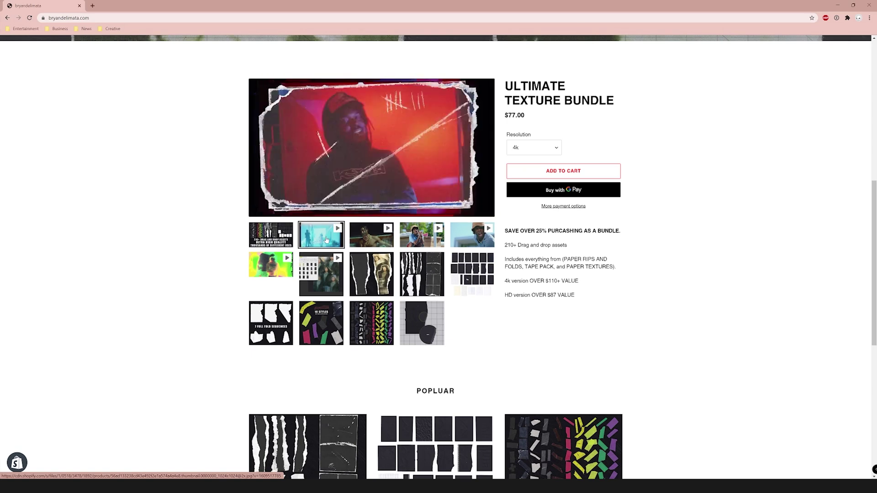
{"action": "left_click", "coordinate": [365, 241]}
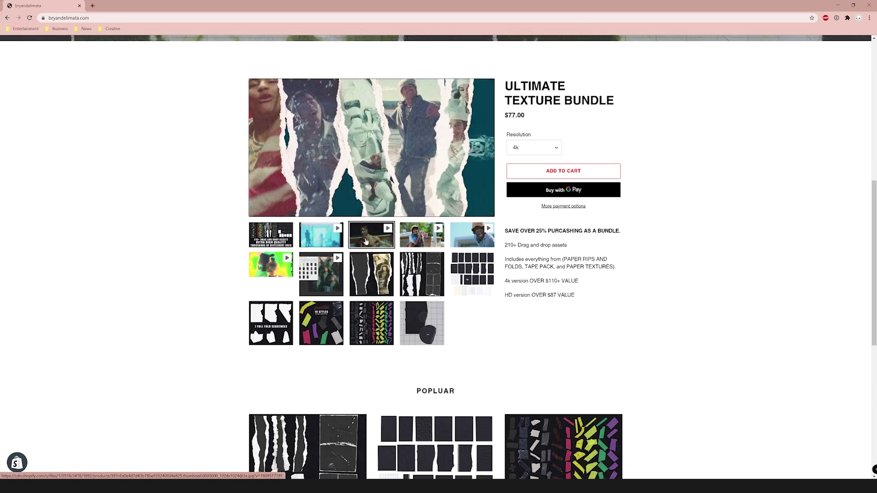
{"action": "left_click", "coordinate": [416, 241]}
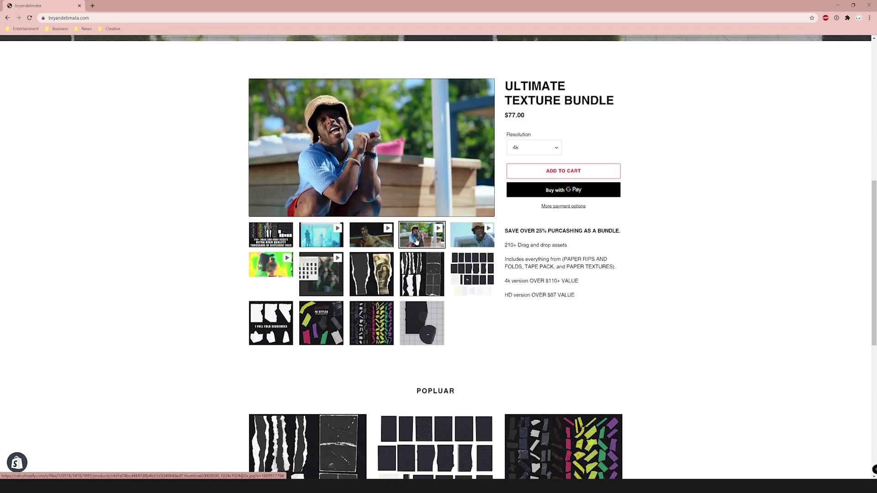
{"action": "left_click", "coordinate": [468, 238]}
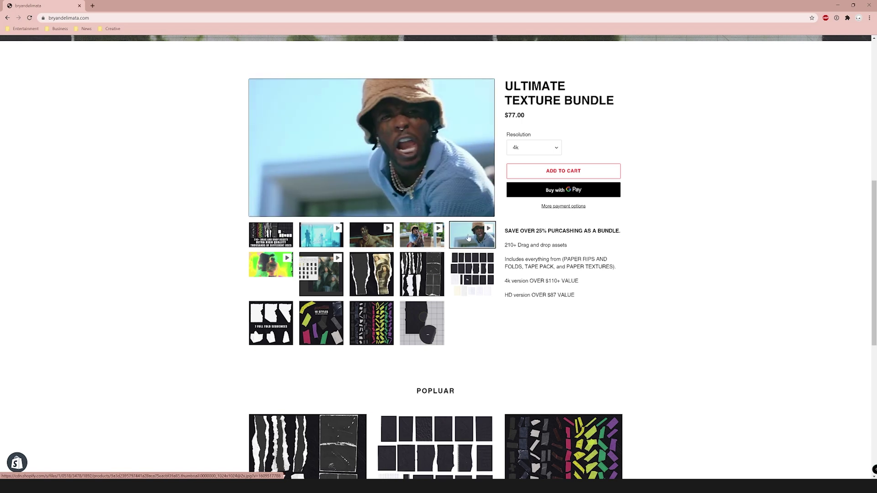
{"action": "left_click", "coordinate": [252, 274]}
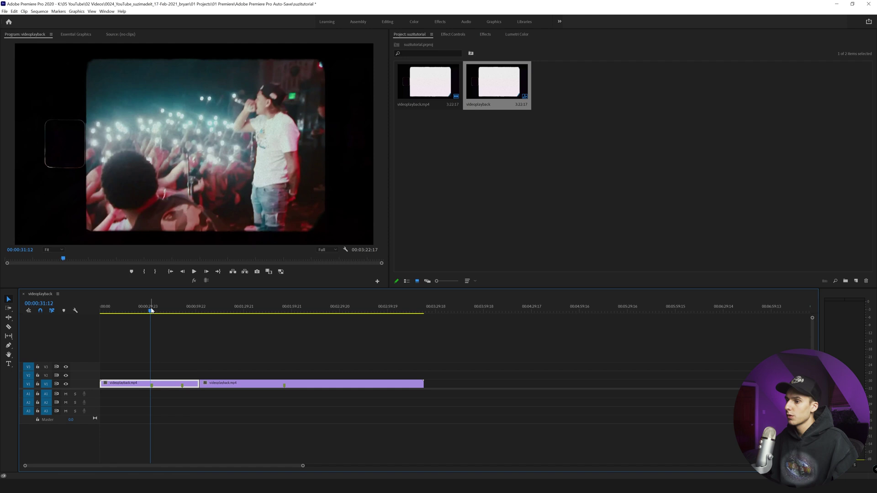
Switch to Premiere Pro and play back the textured concert shots around 30 and 52 seconds in the videoplayback sequence
{"action": "left_click", "coordinate": [147, 310]}
{"action": "key", "text": "space"}
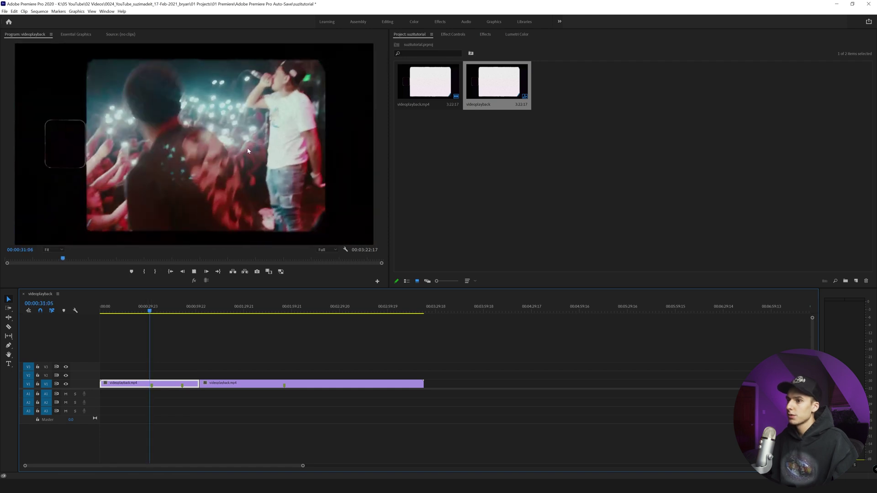
{"action": "key", "text": "space"}
{"action": "left_click", "coordinate": [147, 306]}
{"action": "key", "text": "space"}
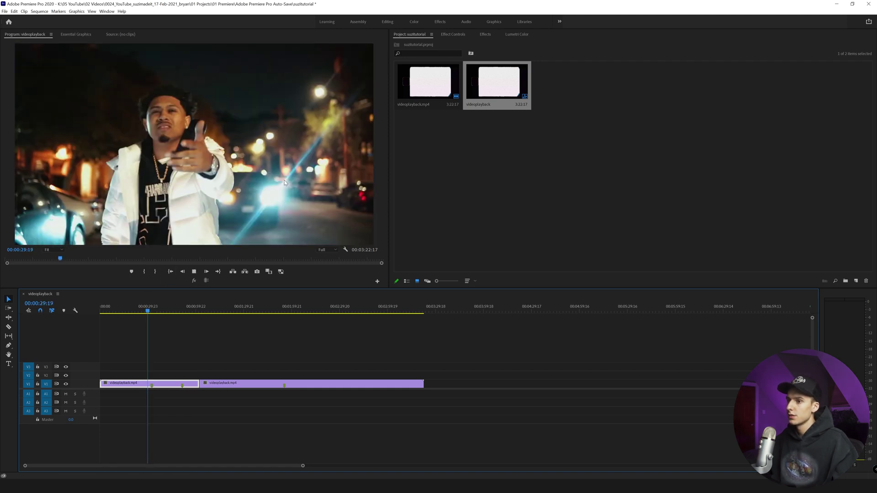
{"action": "key", "text": "space"}
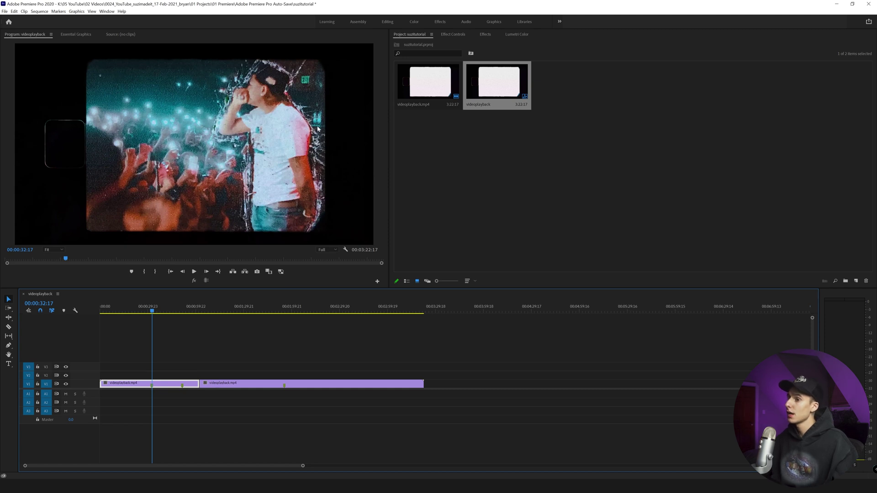
{"action": "left_click", "coordinate": [179, 309]}
{"action": "key", "text": "space"}
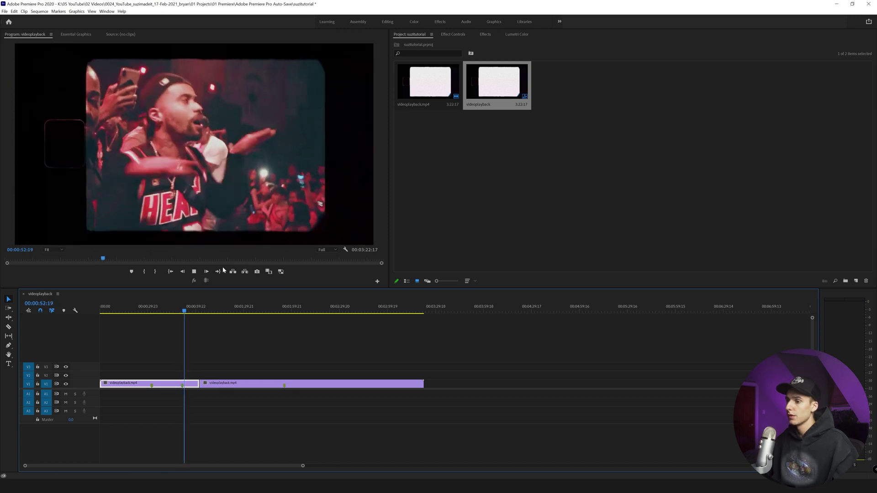
Export the frame at 00:01:02:08, near the cut between the two clips, as a JPEG still
{"action": "left_click", "coordinate": [193, 307]}
{"action": "left_click_drag", "start_coordinate": [193, 307], "coordinate": [197, 306]}
{"action": "key", "text": "space"}
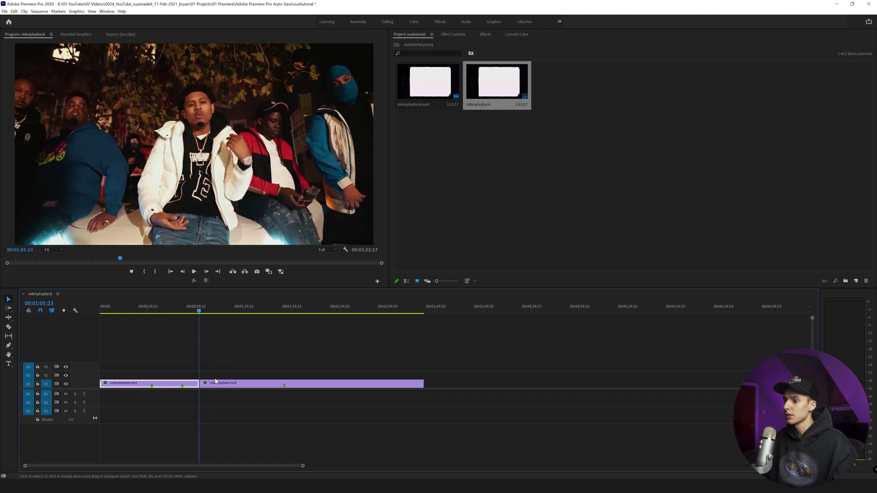
{"action": "key", "text": "equal"}
{"action": "key", "text": "equal"}
{"action": "key", "text": "equal"}
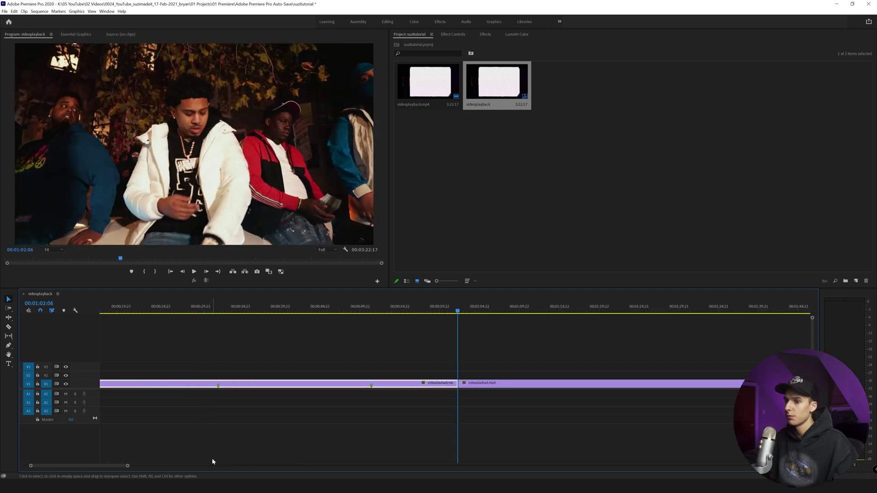
{"action": "left_click", "coordinate": [258, 271]}
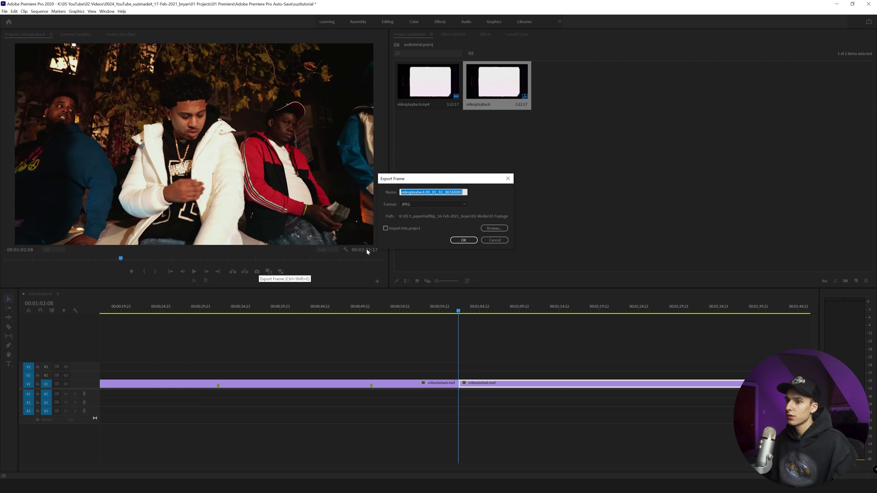
{"action": "left_click", "coordinate": [464, 240]}
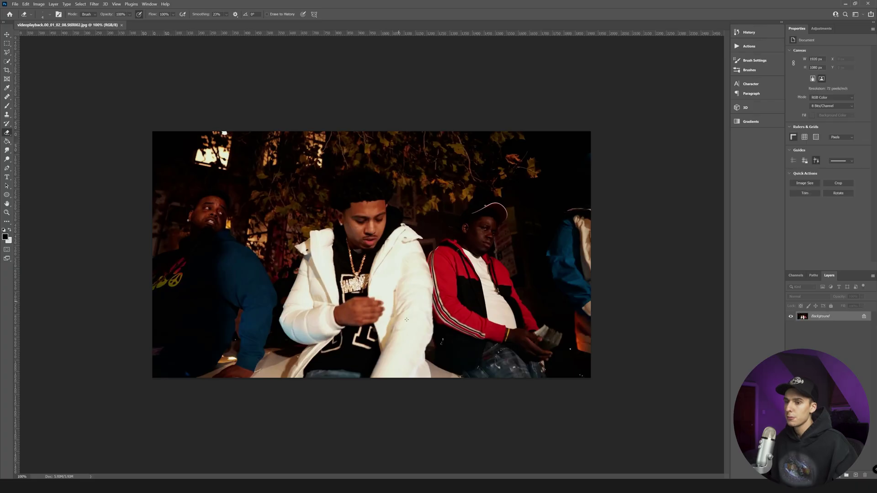
Switch to Photoshop and unlock the exported still's Background layer into a regular layer
{"action": "key", "text": "ctrl+0"}
{"action": "left_click", "coordinate": [864, 319]}
{"action": "double_click", "coordinate": [840, 319]}
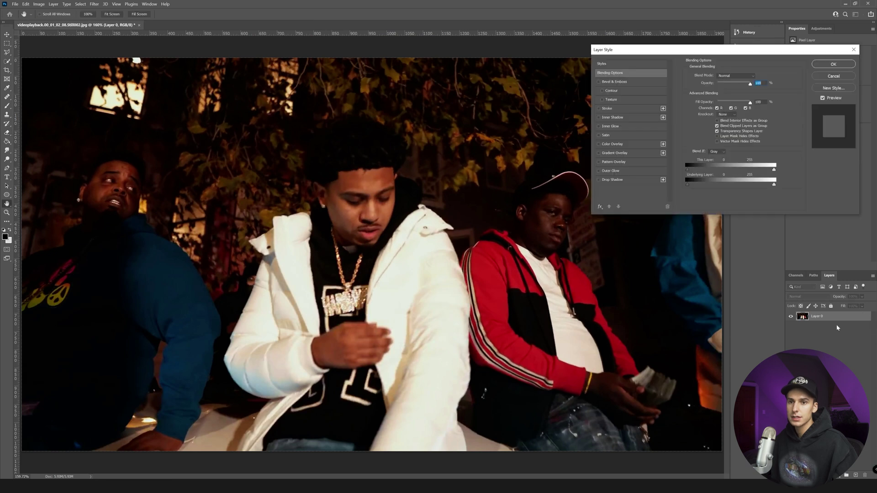
{"action": "left_click", "coordinate": [854, 50]}
{"action": "scroll", "coordinate": [371, 254], "scroll_direction": "down", "scroll_amount": 3}
{"action": "key", "text": "ctrl+0"}
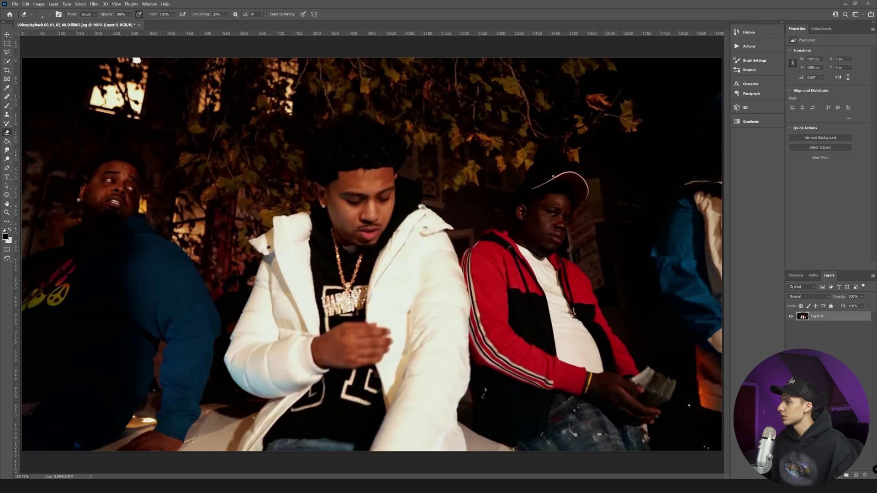
Switch to File Explorer, go to the Paper Textures folder in MY PACK and open Black Scratch1 for viewing
{"action": "key", "text": "alt+Tab"}
{"action": "left_click", "coordinate": [71, 224]}
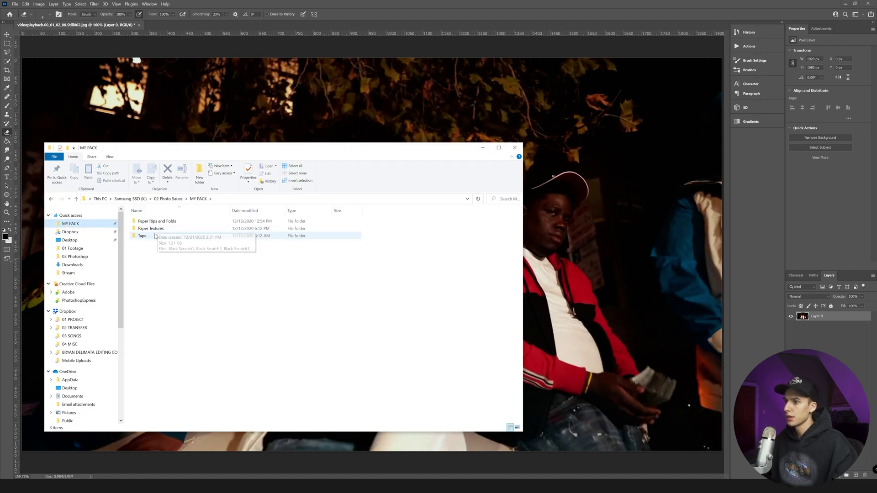
{"action": "double_click", "coordinate": [153, 229]}
{"action": "left_click", "coordinate": [159, 238]}
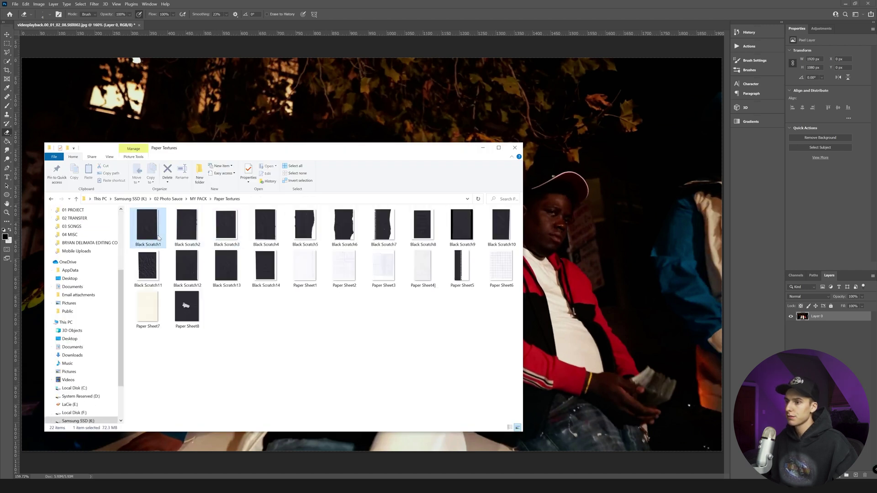
{"action": "double_click", "coordinate": [159, 238]}
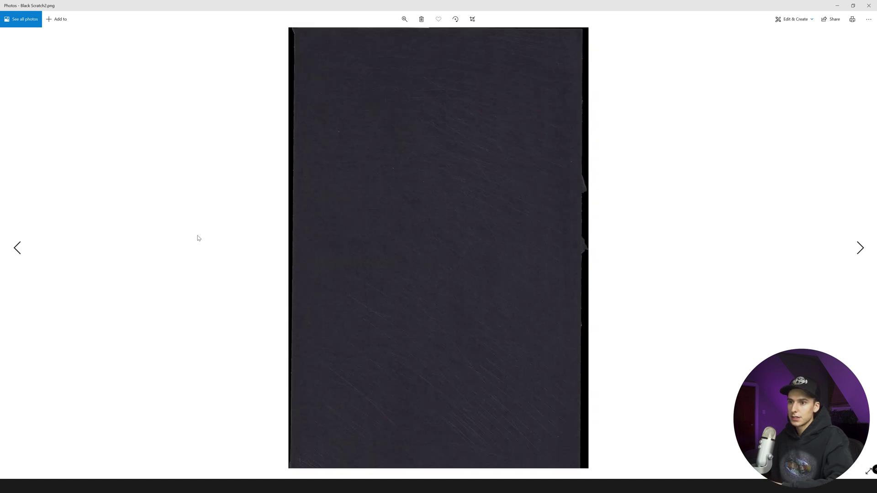
Look through the Black Scratch texture images up to Black Scratch12 and back to compare their scratches
{"action": "key", "text": "Right"}
{"action": "key", "text": "Right"}
{"action": "key", "text": "Right"}
{"action": "key", "text": "Right"}
{"action": "key", "text": "Right"}
{"action": "key", "text": "Right"}
{"action": "key", "text": "Right"}
{"action": "key", "text": "Right"}
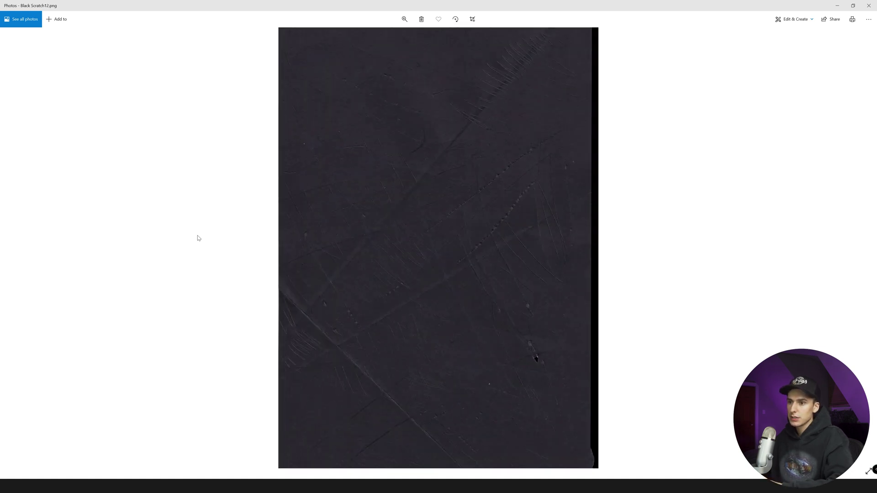
{"action": "key", "text": "Left"}
{"action": "key", "text": "Left"}
{"action": "key", "text": "Left"}
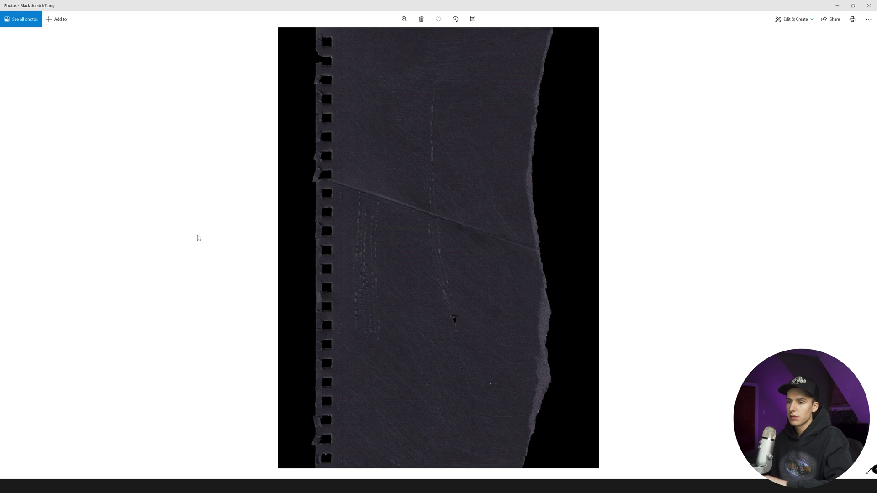
{"action": "key", "text": "Left"}
{"action": "key", "text": "Left"}
{"action": "key", "text": "Left"}
{"action": "key", "text": "Left"}
{"action": "key", "text": "Left"}
{"action": "key", "text": "Left"}
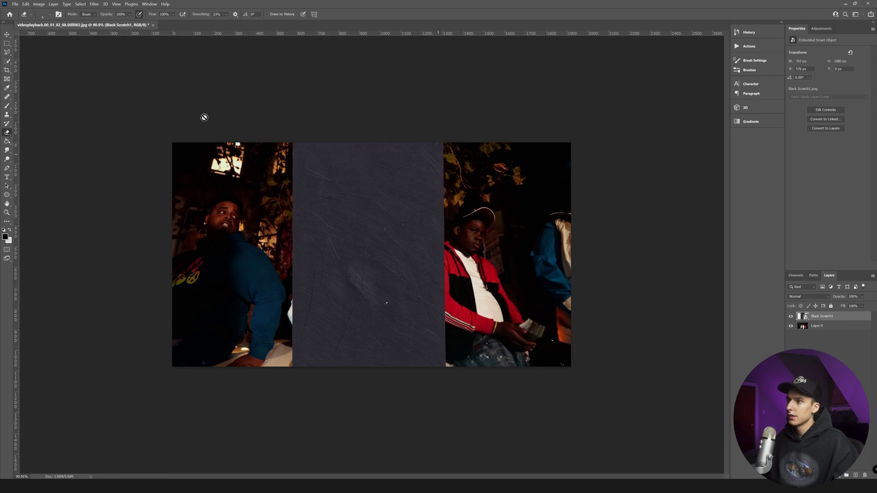
Rotate the Black Scratch1 texture layer 90° and scale it up to cover the whole canvas
{"action": "key", "text": "v"}
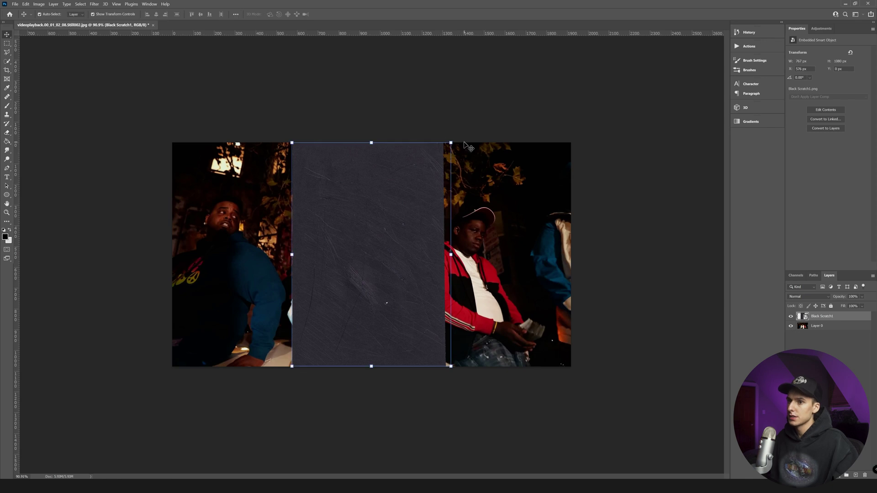
{"action": "left_click_drag", "start_coordinate": [458, 138], "coordinate": [487, 319]}
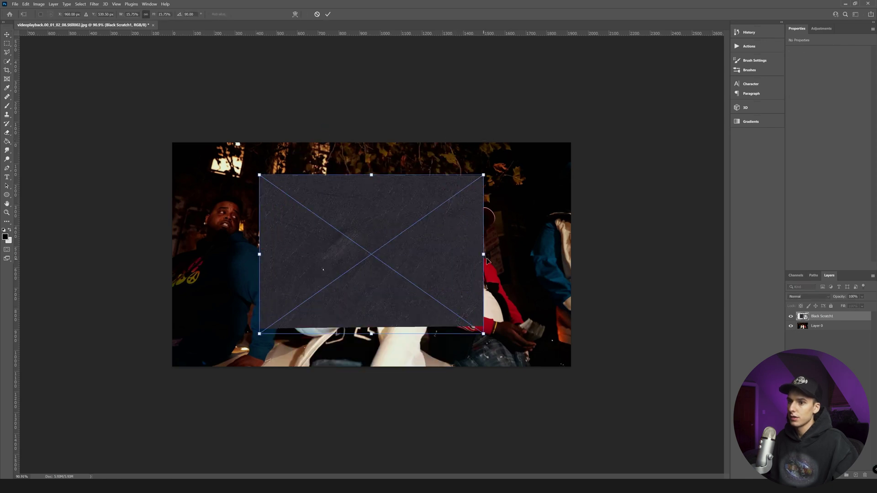
{"action": "left_click_drag", "start_coordinate": [483, 262], "coordinate": [494, 259]}
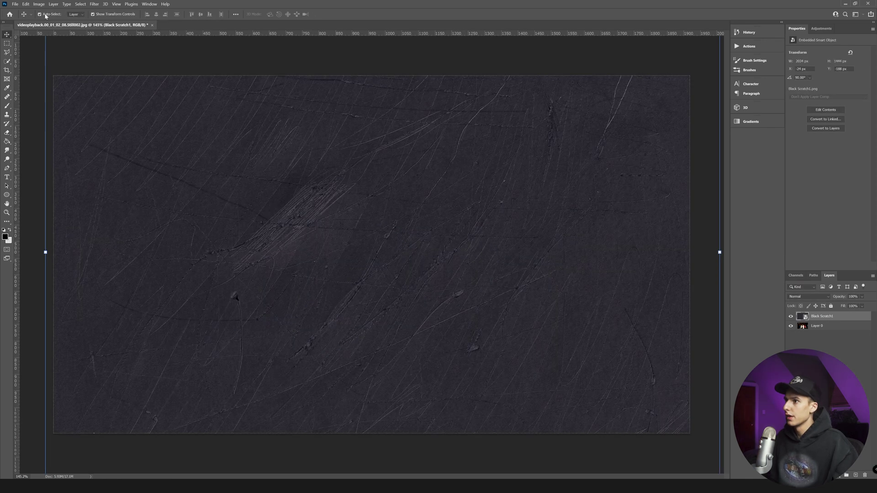
Apply a Hue/Saturation adjustment to the Black Scratch1 layer with hue +180 and saturation -100
{"action": "left_click", "coordinate": [39, 3]}
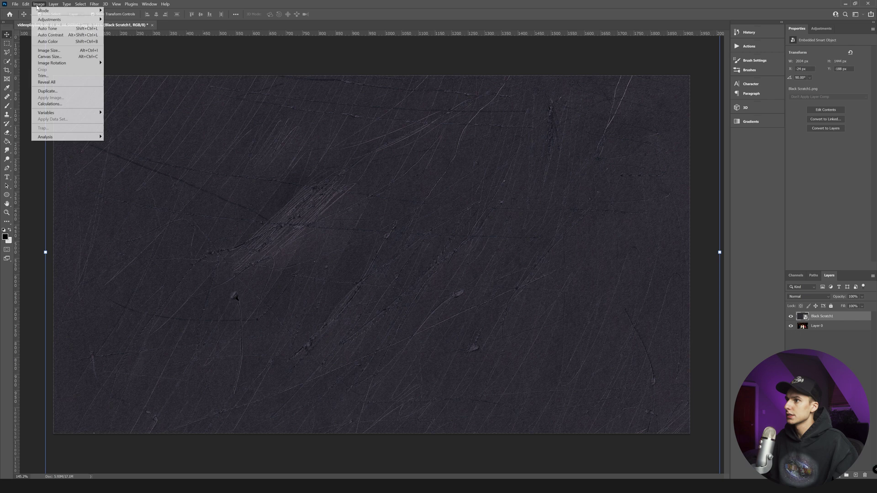
{"action": "mouse_move", "coordinate": [46, 21]}
{"action": "left_click", "coordinate": [129, 55]}
{"action": "left_click_drag", "start_coordinate": [420, 177], "coordinate": [363, 179]}
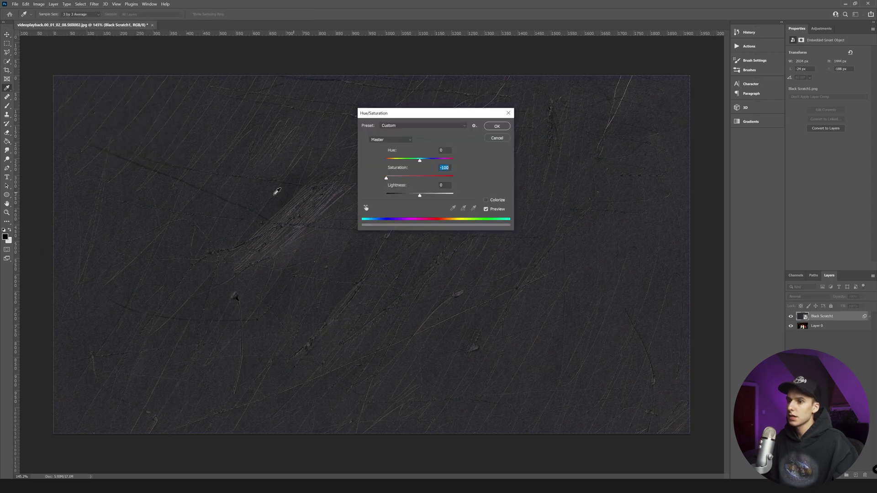
{"action": "left_click", "coordinate": [423, 178]}
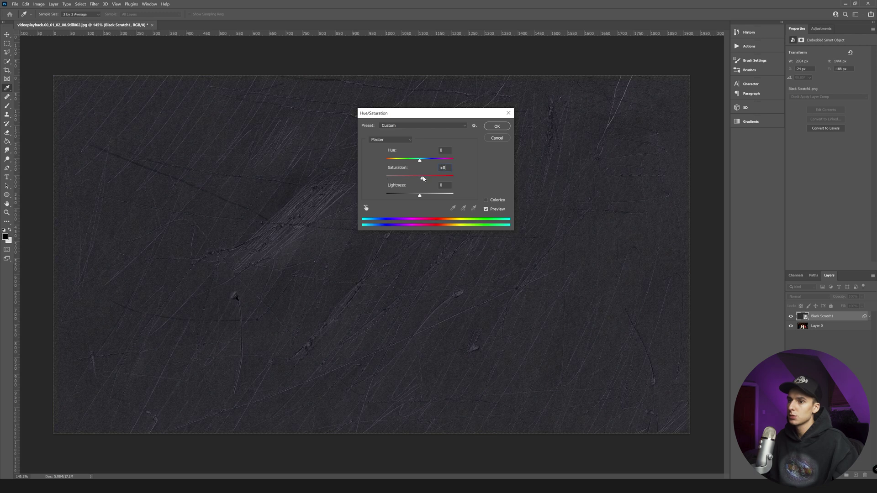
{"action": "left_click_drag", "start_coordinate": [421, 162], "coordinate": [455, 162]}
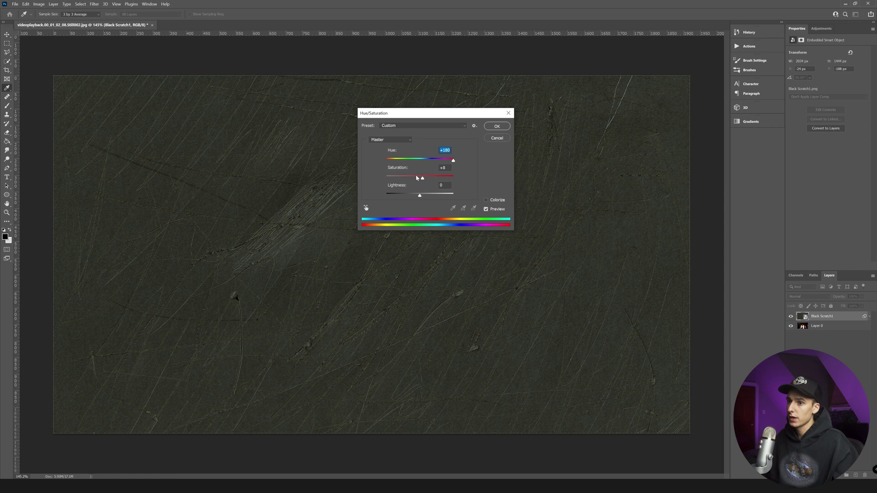
{"action": "left_click_drag", "start_coordinate": [391, 181], "coordinate": [383, 168]}
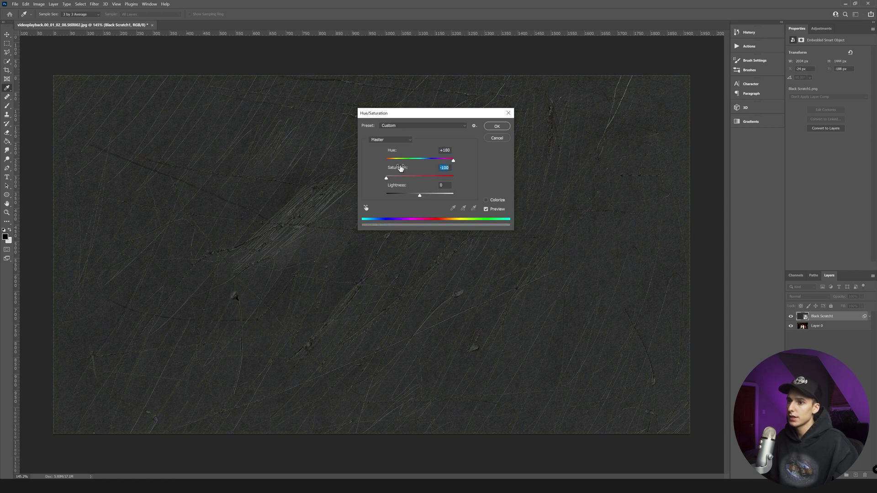
{"action": "left_click", "coordinate": [488, 130]}
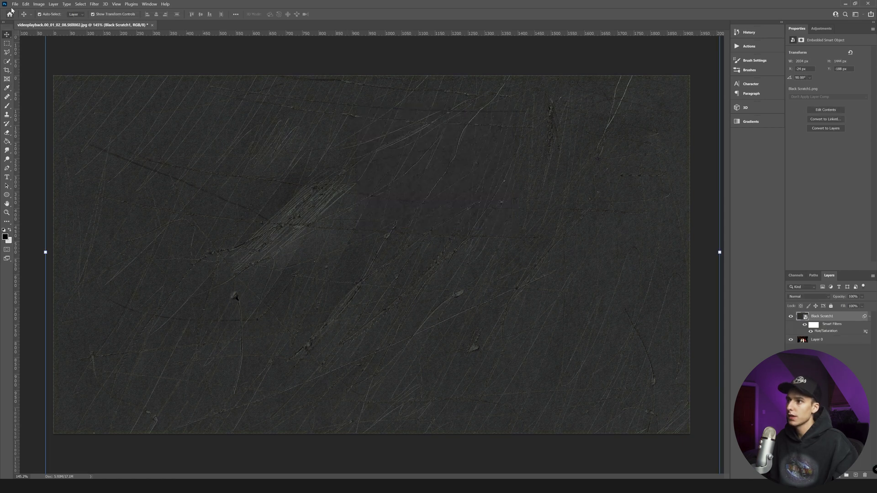
Set the Black Scratch1 layer's blend mode to Screen, then reposition, slightly enlarge and rotate it to about 86.67° over the still
{"action": "left_click", "coordinate": [798, 298]}
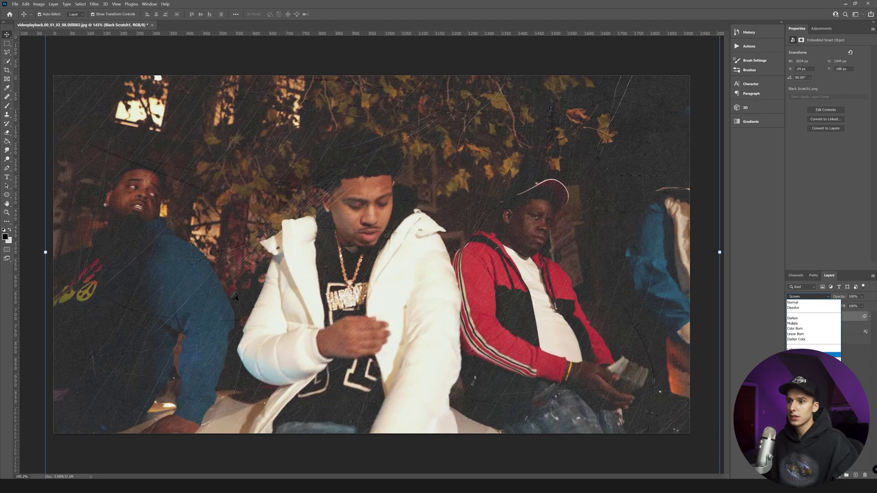
{"action": "left_click", "coordinate": [813, 354]}
{"action": "left_click_drag", "start_coordinate": [279, 138], "coordinate": [243, 126]}
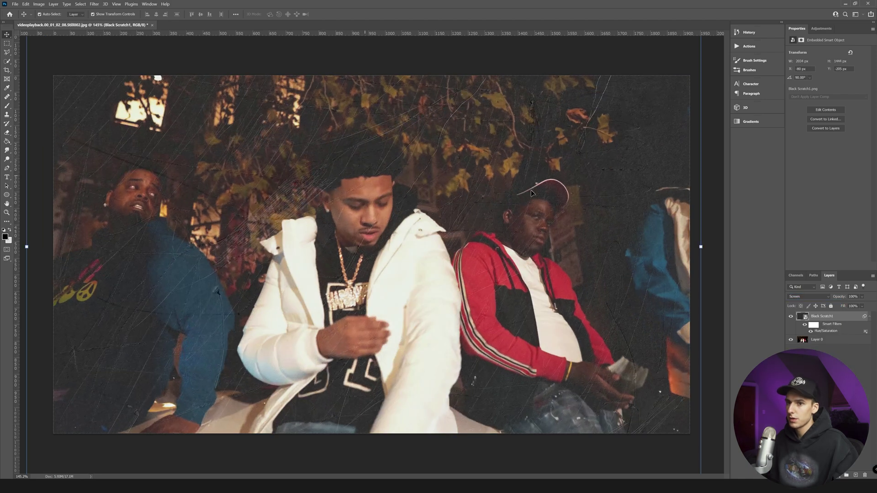
{"action": "mouse_move", "coordinate": [709, 245]}
{"action": "left_mouse_down"}
{"action": "mouse_move", "coordinate": [690, 183]}
{"action": "mouse_move", "coordinate": [706, 197]}
{"action": "mouse_move", "coordinate": [706, 229]}
{"action": "left_mouse_up"}
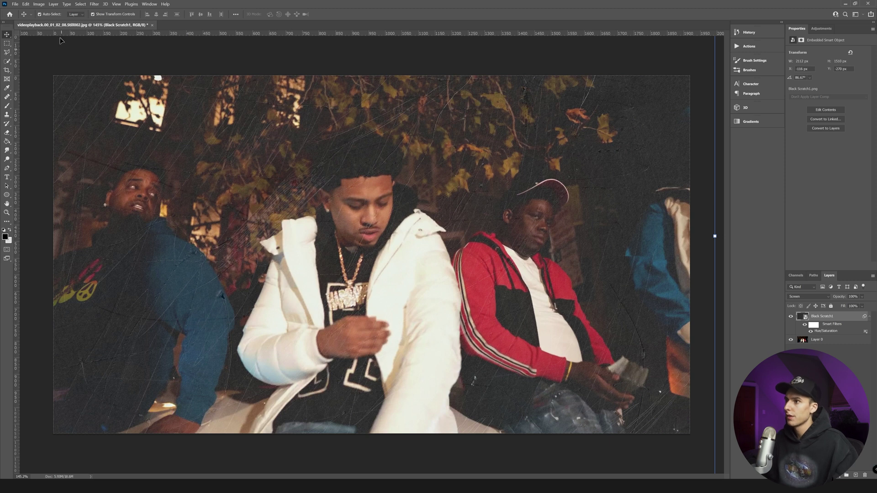
Apply a Curves adjustment to the Black Scratch1 layer that raises the midtones and highlights to strengthen the scratches
{"action": "left_click", "coordinate": [39, 4]}
{"action": "mouse_move", "coordinate": [69, 20]}
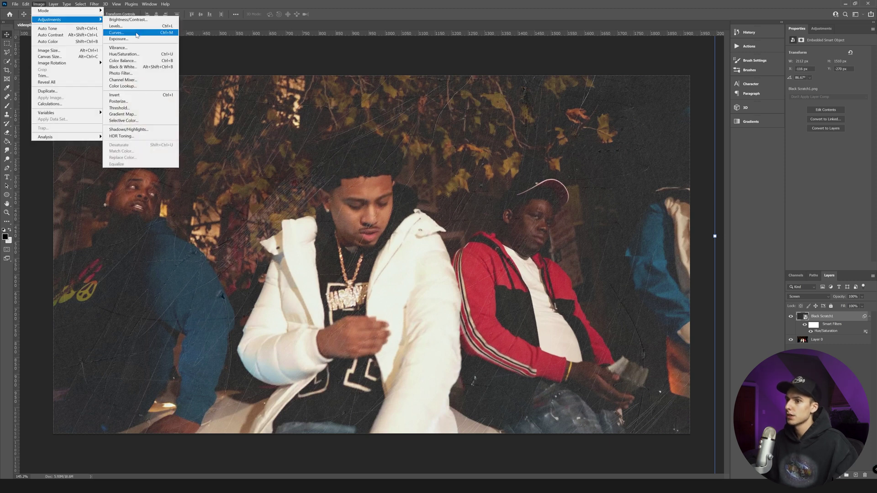
{"action": "left_click", "coordinate": [136, 34]}
{"action": "left_click_drag", "start_coordinate": [378, 198], "coordinate": [379, 192]}
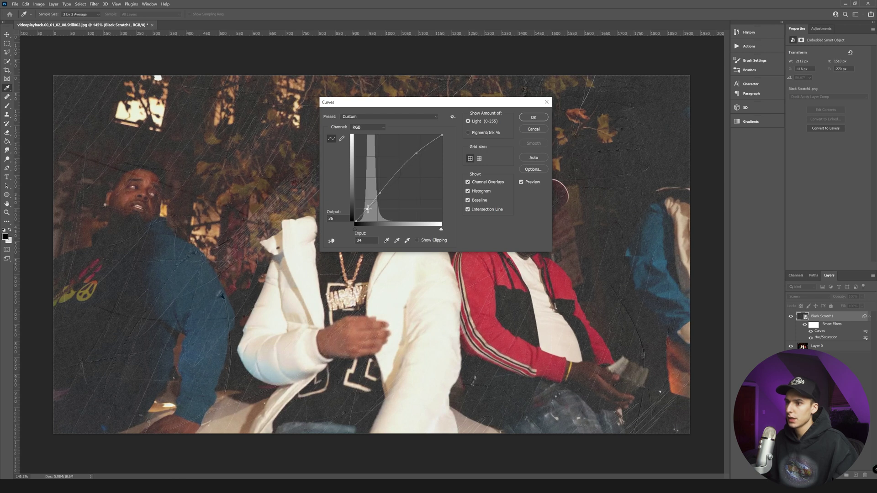
{"action": "key", "text": "Return"}
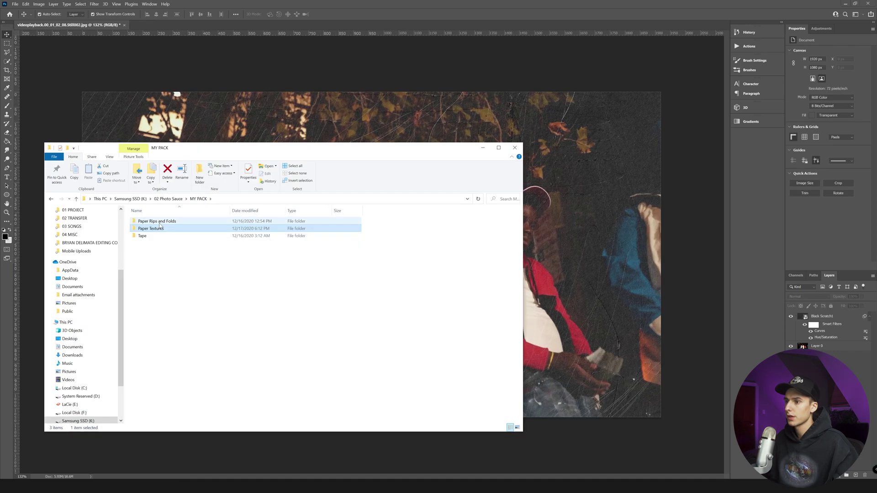
Place Paper Rips 14 from the Paper Rip folder, turned sideways and scaled to cover the canvas, and move it beneath Layer 0
{"action": "double_click", "coordinate": [160, 226]}
{"action": "double_click", "coordinate": [187, 226]}
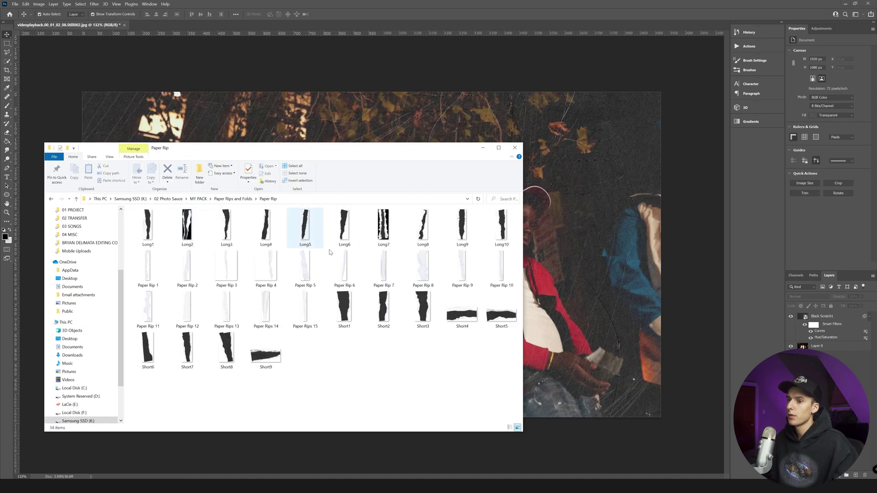
{"action": "left_click_drag", "start_coordinate": [266, 311], "coordinate": [516, 256]}
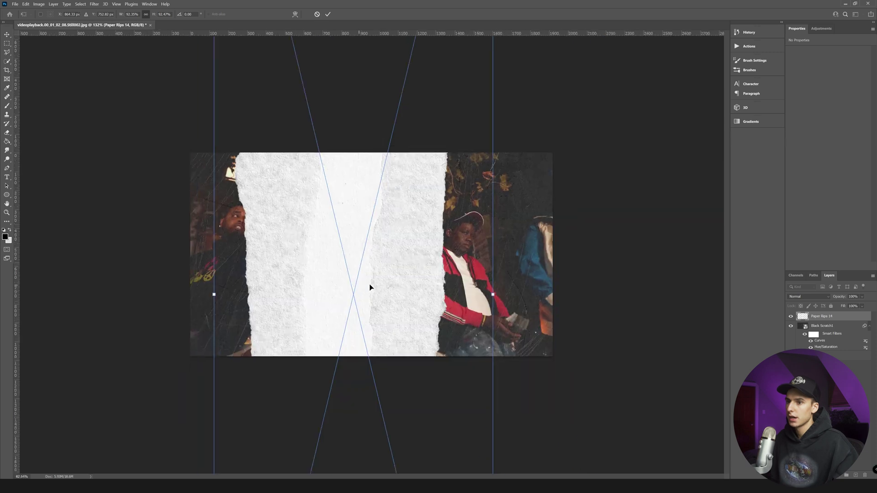
{"action": "scroll", "coordinate": [370, 285], "scroll_direction": "down", "scroll_amount": 2}
{"action": "left_click_drag", "start_coordinate": [483, 292], "coordinate": [349, 197]}
{"action": "key", "text": "Return"}
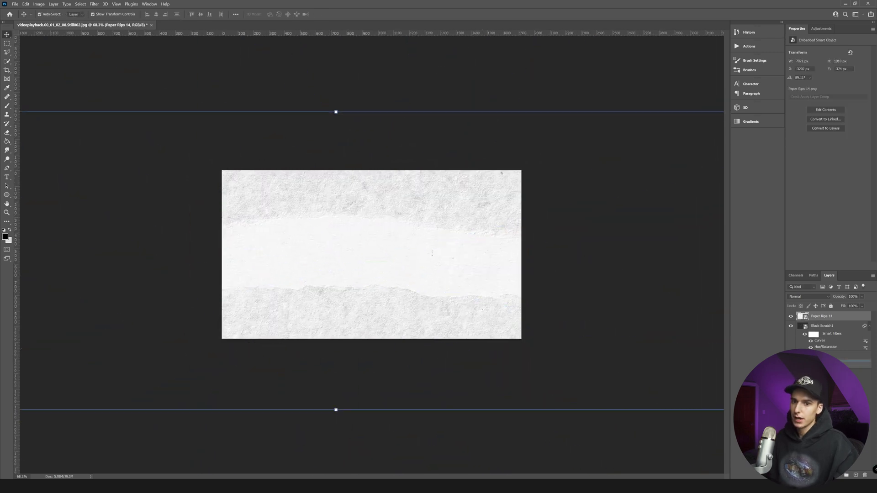
{"action": "left_click_drag", "start_coordinate": [835, 316], "coordinate": [831, 362]}
{"action": "key", "text": "ctrl+0"}
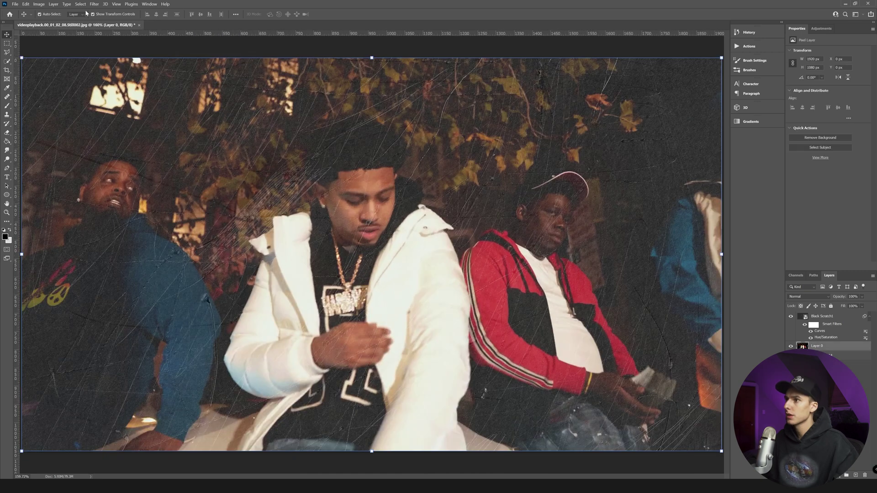
Add Gaussian noise of 2.96% to the video still on Layer 0
{"action": "left_click", "coordinate": [95, 4]}
{"action": "mouse_move", "coordinate": [137, 97]}
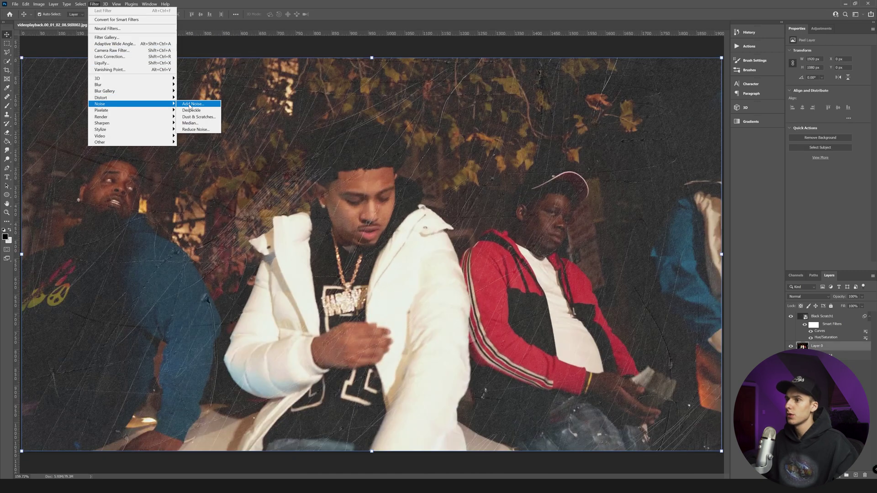
{"action": "left_click", "coordinate": [191, 99]}
{"action": "left_click_drag", "start_coordinate": [395, 211], "coordinate": [392, 211]}
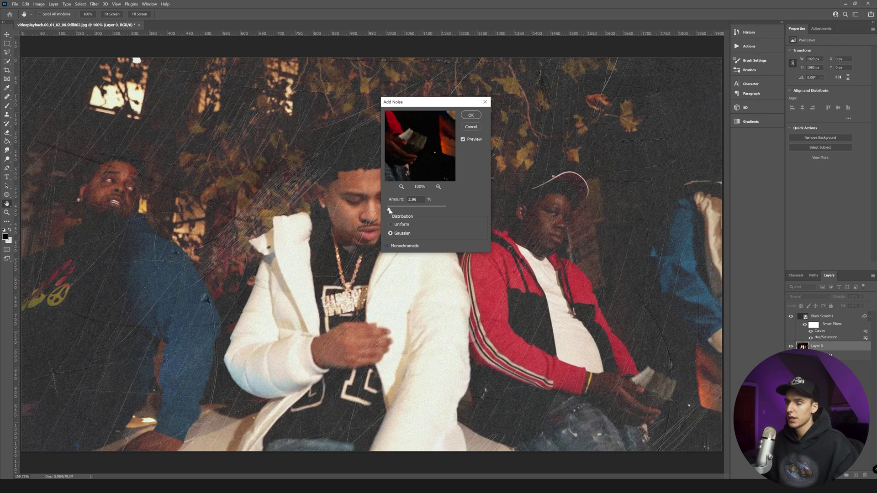
{"action": "key", "text": "Return"}
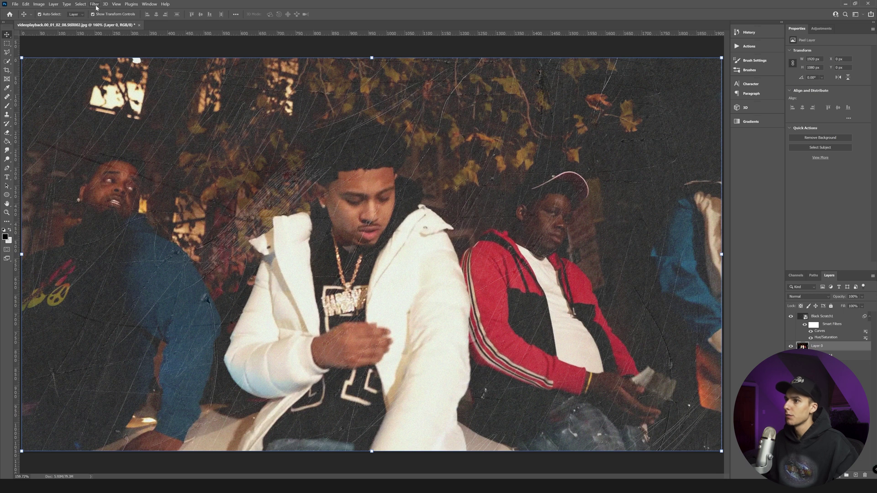
Apply a Photo Filter to Layer 0 with the dark orange colour ad6500 at 25% density, preserving luminosity
{"action": "scroll", "coordinate": [266, 103], "scroll_direction": "down", "scroll_amount": 2}
{"action": "scroll", "coordinate": [266, 103], "scroll_direction": "up", "scroll_amount": 1}
{"action": "left_click", "coordinate": [39, 4]}
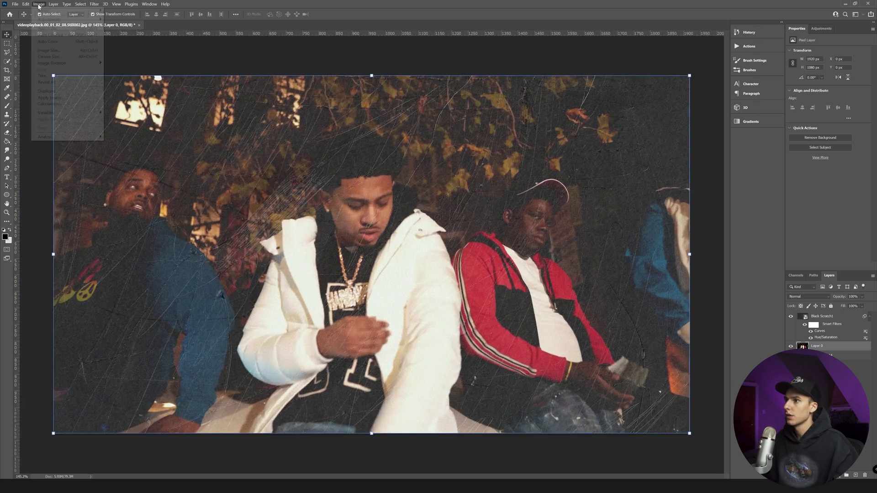
{"action": "mouse_move", "coordinate": [49, 19]}
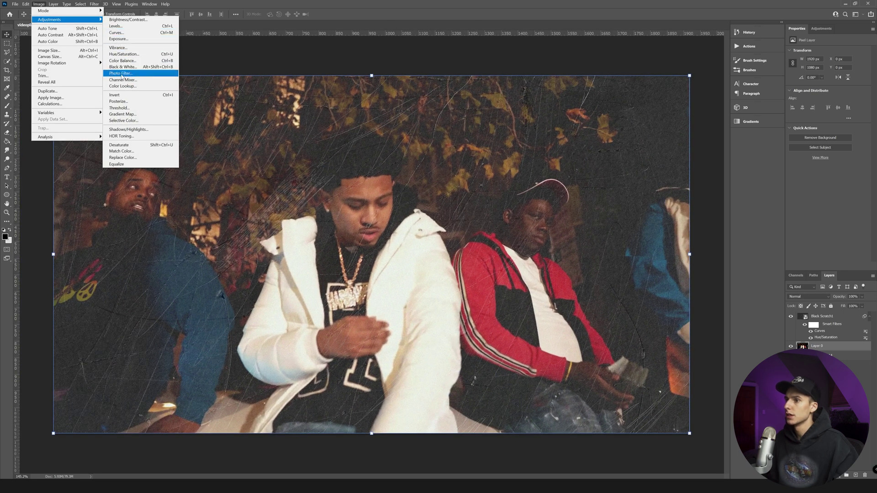
{"action": "left_click", "coordinate": [120, 73]}
{"action": "left_click", "coordinate": [577, 174]}
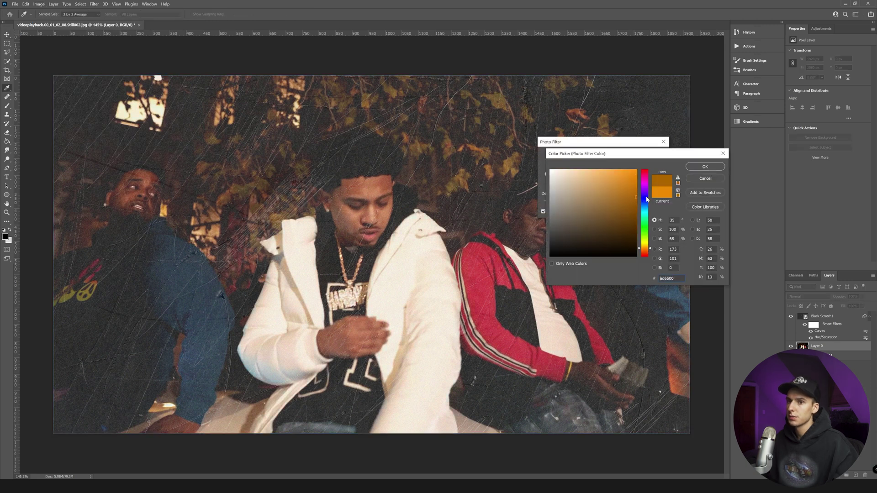
{"action": "left_click", "coordinate": [715, 168]}
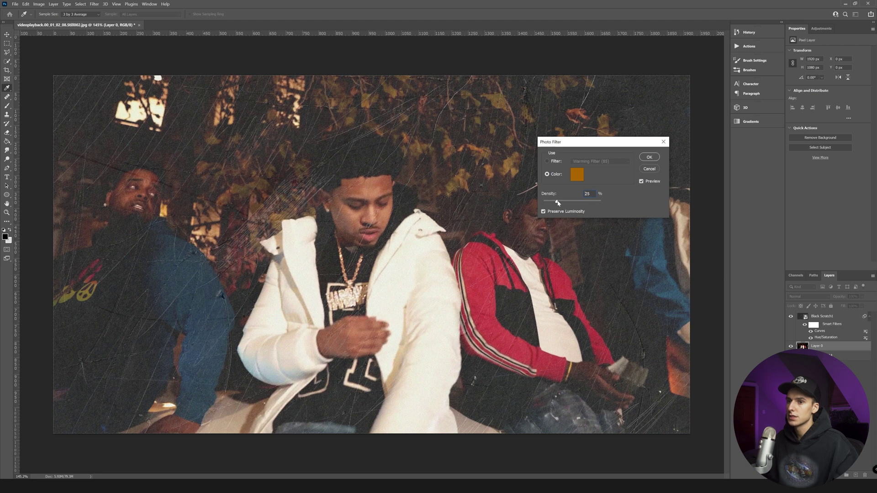
{"action": "left_click", "coordinate": [649, 157]}
{"action": "key", "text": "v"}
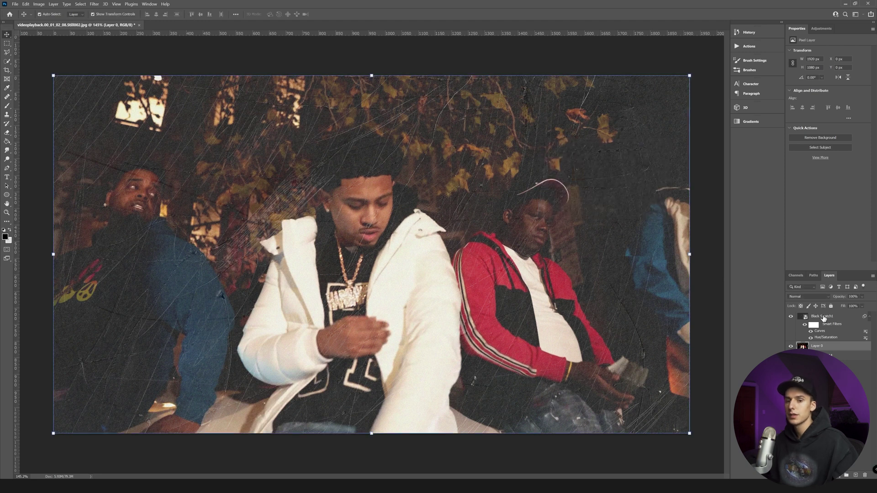
Merge the Black Scratch1 layer and Layer 0 into one layer
{"action": "left_click", "coordinate": [824, 317]}
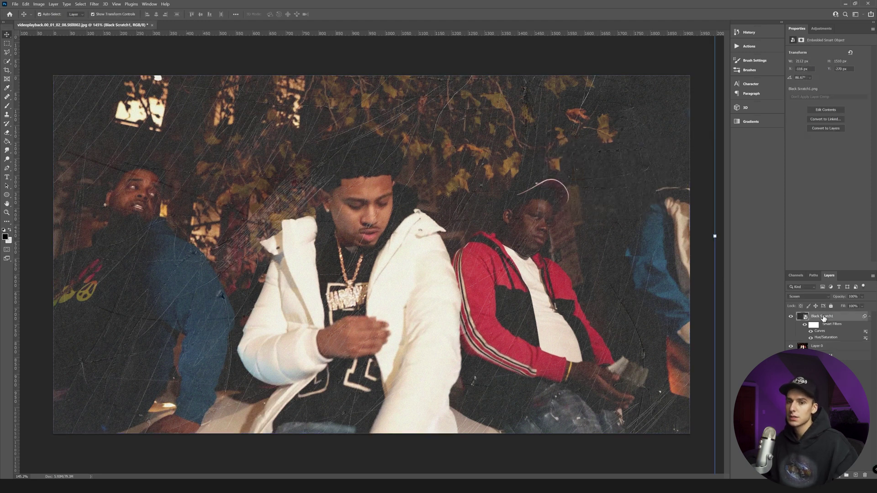
{"action": "left_click", "coordinate": [820, 348], "text": "shift"}
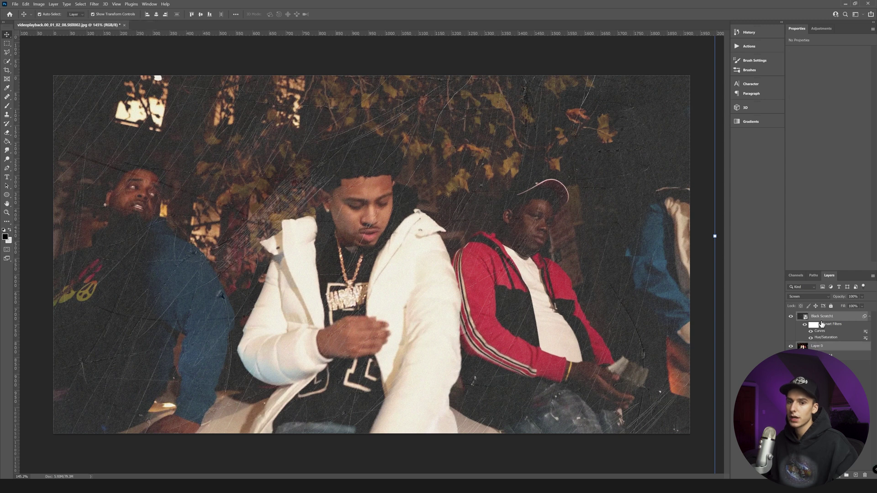
{"action": "right_click", "coordinate": [822, 322]}
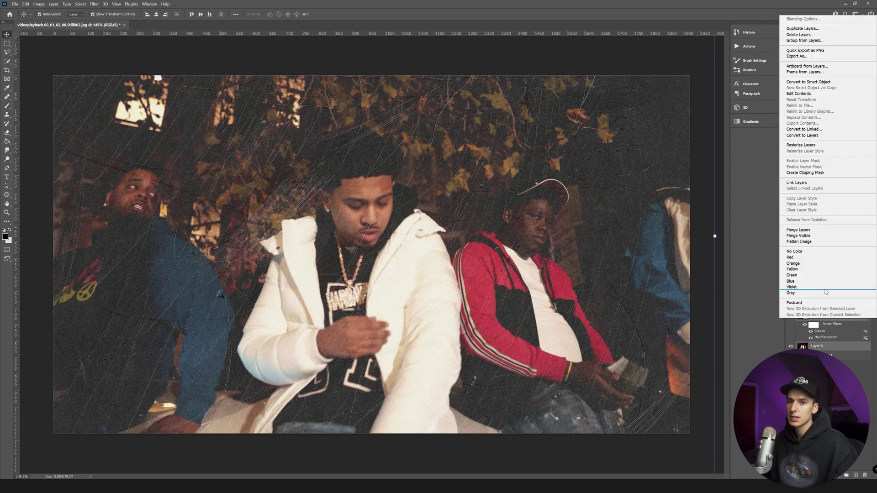
{"action": "left_click", "coordinate": [809, 230]}
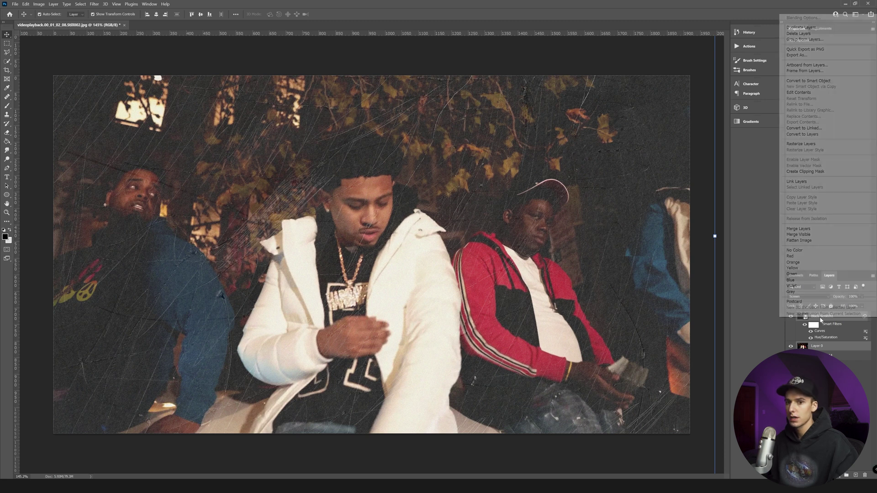
{"action": "scroll", "coordinate": [432, 238], "scroll_direction": "up", "scroll_amount": 3}
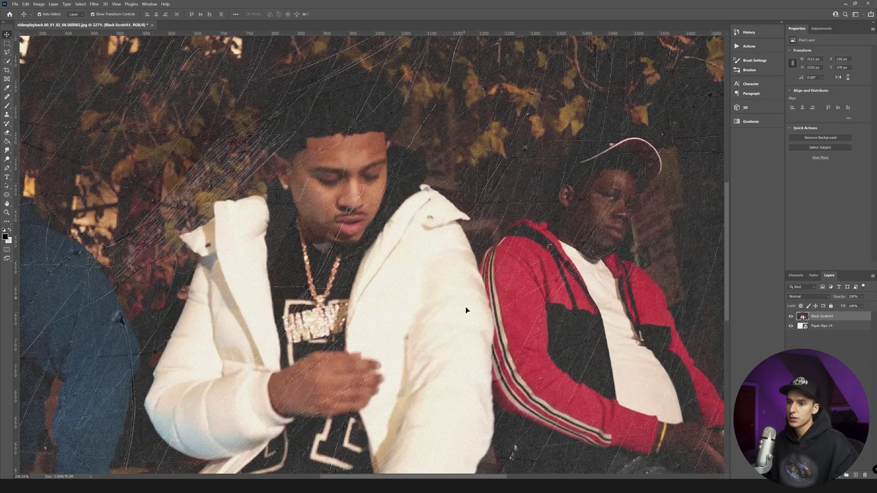
{"action": "scroll", "coordinate": [466, 311], "scroll_direction": "down", "scroll_amount": 2}
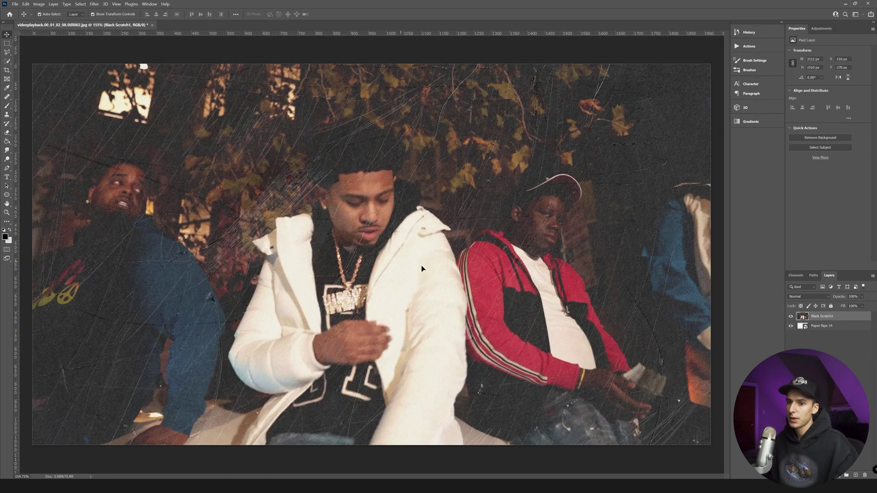
Erase the dark spot in the scratch on the blue sleeve of the merged Black Scratch1 layer with a 4 px Eraser
{"action": "key", "text": "e"}
{"action": "scroll", "coordinate": [702, 370], "scroll_direction": "down", "scroll_amount": 1}
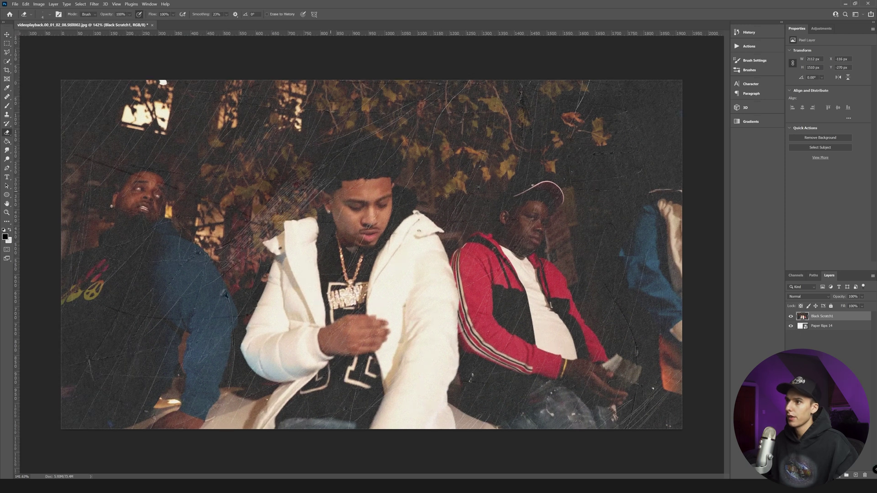
{"action": "left_click", "coordinate": [51, 16]}
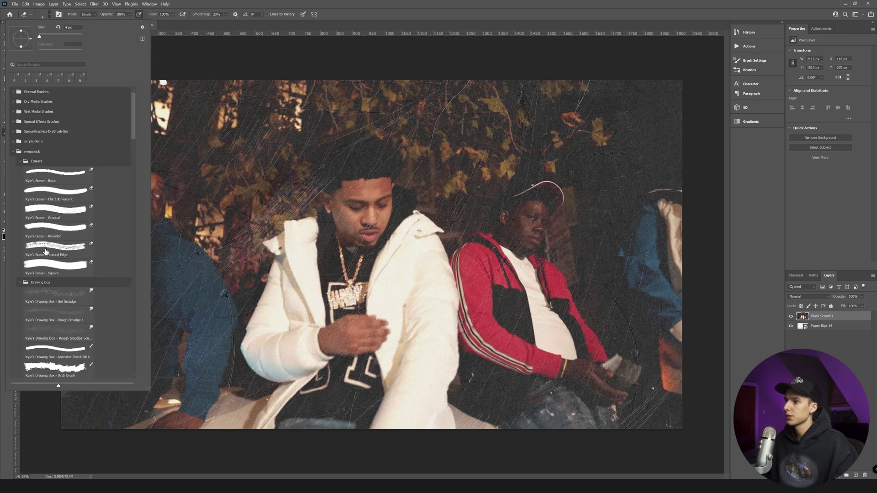
{"action": "left_click", "coordinate": [20, 283]}
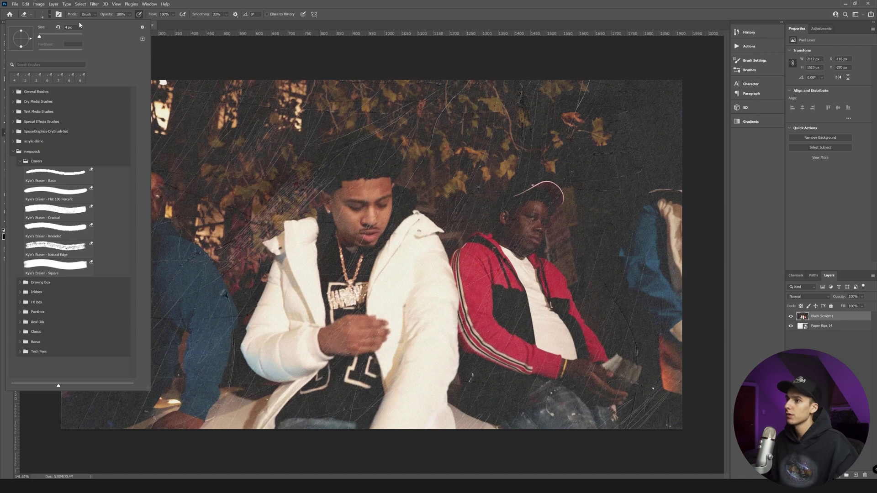
{"action": "left_click", "coordinate": [51, 15]}
{"action": "scroll", "coordinate": [241, 279], "scroll_direction": "up", "scroll_amount": 5}
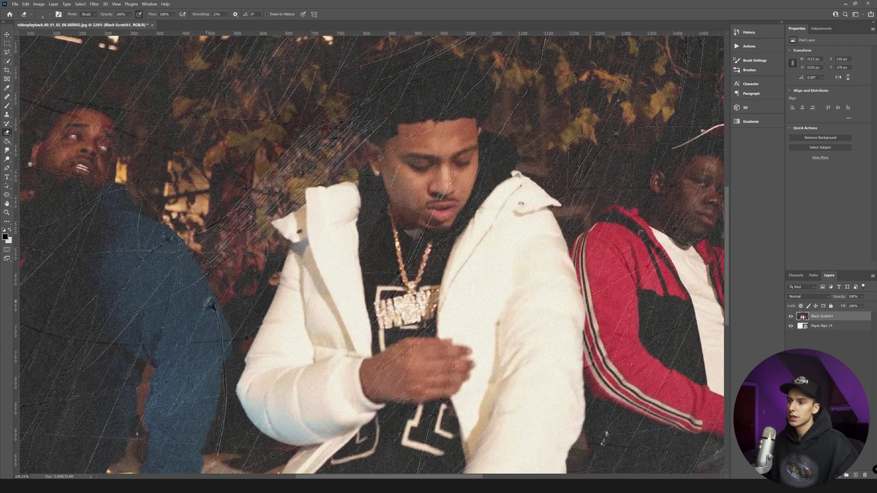
{"action": "scroll", "coordinate": [237, 328], "scroll_direction": "down", "scroll_amount": 3}
{"action": "scroll", "coordinate": [232, 332], "scroll_direction": "up", "scroll_amount": 3}
{"action": "scroll", "coordinate": [233, 332], "scroll_direction": "up", "scroll_amount": 3}
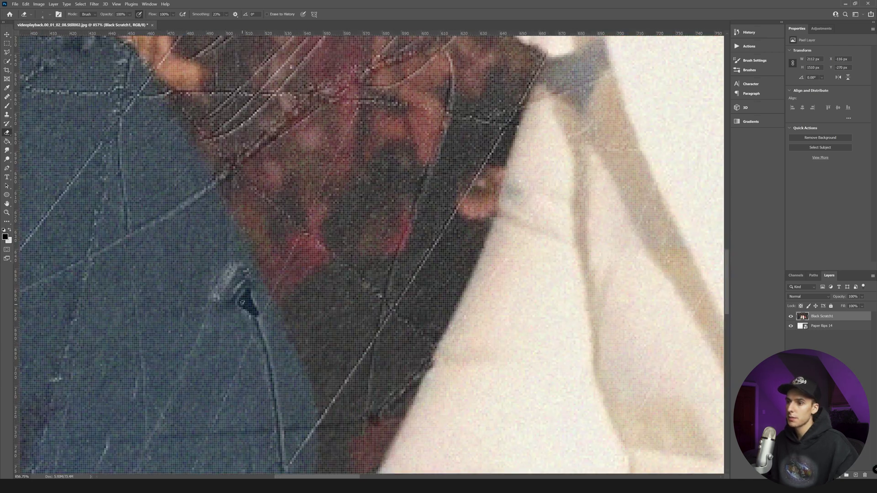
{"action": "scroll", "coordinate": [243, 315], "scroll_direction": "up", "scroll_amount": 4}
{"action": "mouse_move", "coordinate": [256, 265]}
{"action": "left_mouse_down"}
{"action": "mouse_move", "coordinate": [278, 312]}
{"action": "mouse_move", "coordinate": [268, 269]}
{"action": "mouse_move", "coordinate": [242, 279]}
{"action": "mouse_move", "coordinate": [256, 293]}
{"action": "mouse_move", "coordinate": [242, 297]}
{"action": "mouse_move", "coordinate": [269, 292]}
{"action": "left_mouse_up"}
Rasterize the Paper Rips 14 smart object so that it can be erased
{"action": "left_click", "coordinate": [834, 329]}
{"action": "left_click", "coordinate": [257, 285]}
{"action": "key", "text": "Return"}
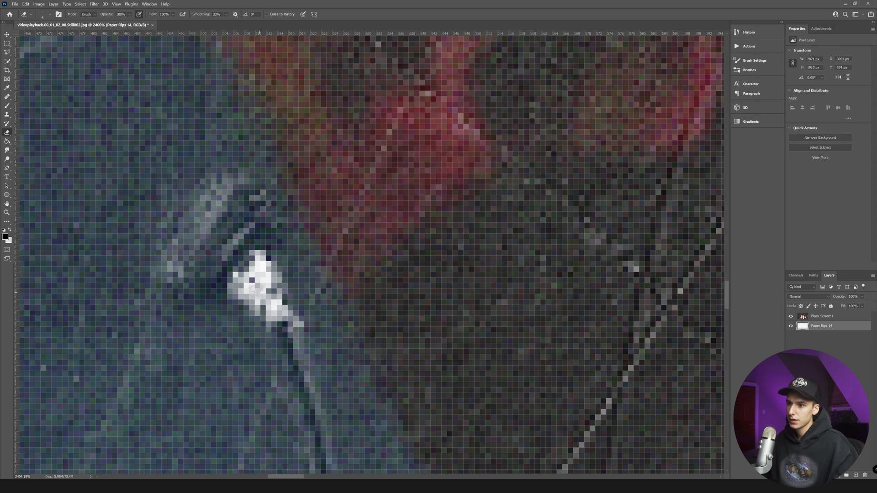
Add a new layer at the bottom of the layer stack and fill it with black using the Paint Bucket
{"action": "left_click", "coordinate": [855, 475]}
{"action": "left_click_drag", "start_coordinate": [807, 325], "coordinate": [806, 339]}
{"action": "left_click", "coordinate": [8, 142]}
{"action": "left_click", "coordinate": [518, 299]}
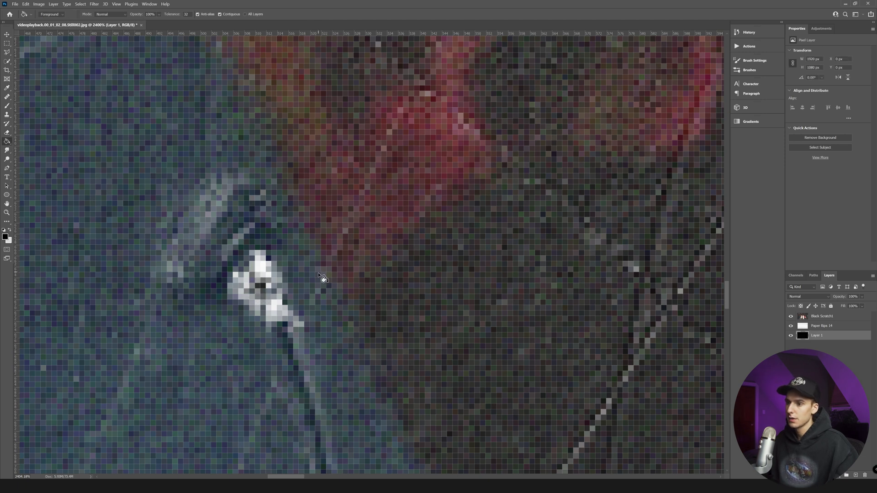
Erase the inside of the white spot on the Paper Rips 14 layer to expose black, leaving a white paper rim
{"action": "left_click", "coordinate": [7, 134]}
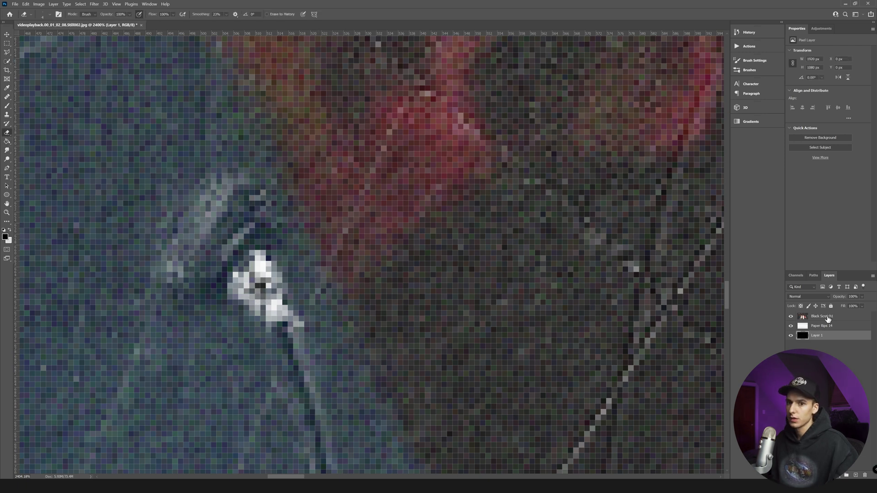
{"action": "left_click", "coordinate": [827, 328]}
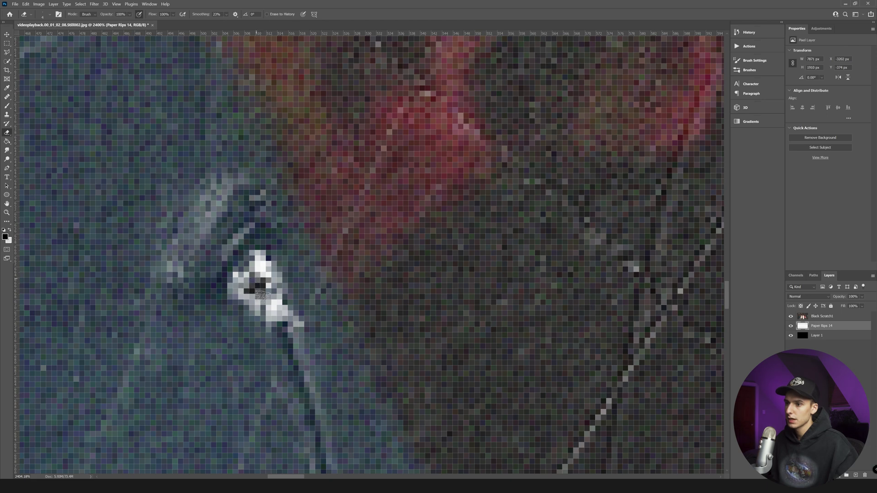
{"action": "left_click_drag", "start_coordinate": [284, 304], "coordinate": [254, 274]}
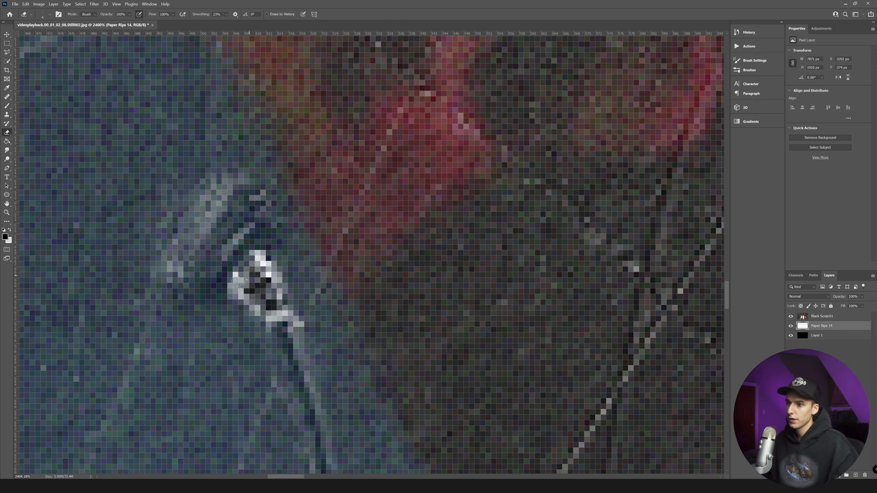
Erase along the long curved dark scratch beside the red jacket to expose the white paper beneath the photo
{"action": "scroll", "coordinate": [268, 302], "scroll_direction": "down", "scroll_amount": 10}
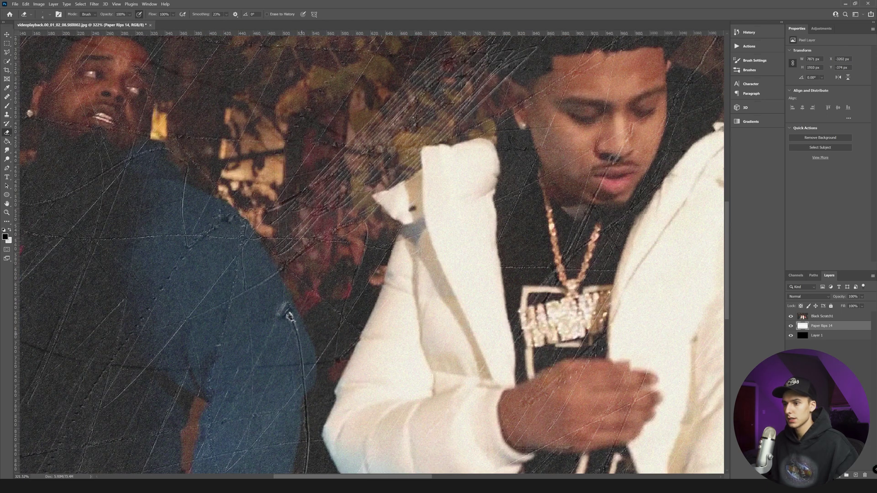
{"action": "scroll", "coordinate": [268, 302], "scroll_direction": "down", "scroll_amount": 3}
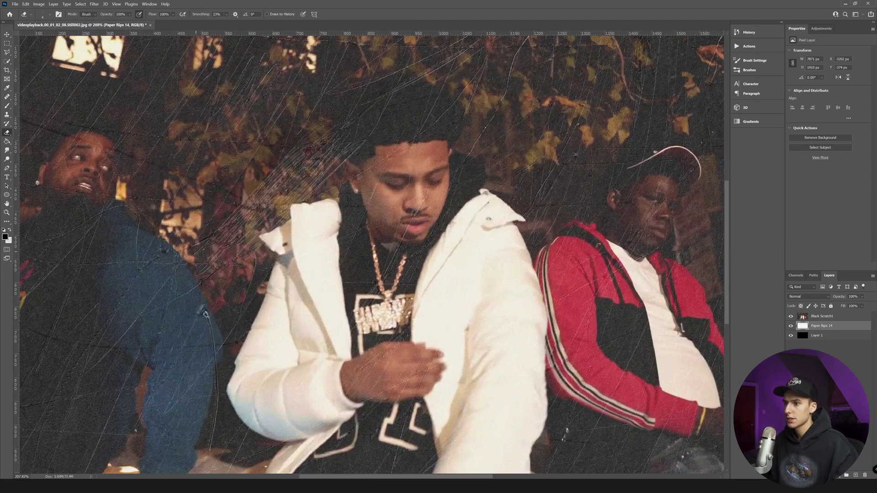
{"action": "scroll", "coordinate": [206, 314], "scroll_direction": "down", "scroll_amount": 5}
{"action": "scroll", "coordinate": [655, 356], "scroll_direction": "up", "scroll_amount": 15}
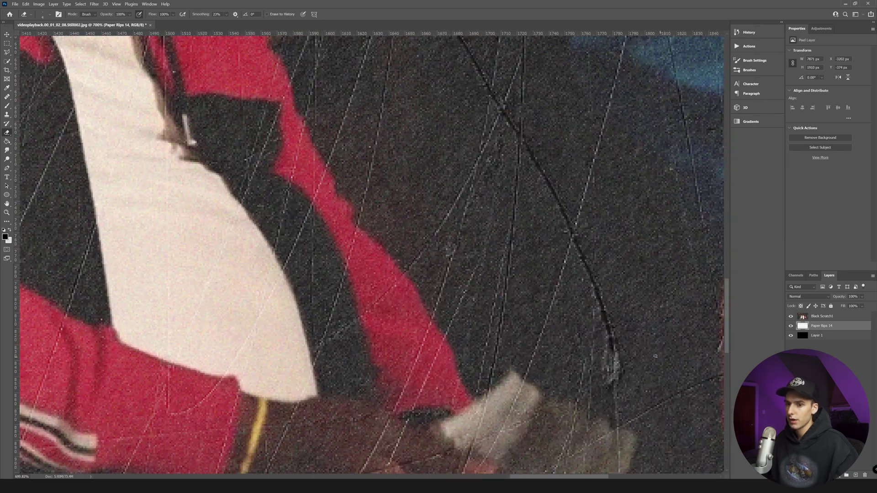
{"action": "mouse_move", "coordinate": [611, 342]}
{"action": "left_mouse_down"}
{"action": "mouse_move", "coordinate": [604, 320]}
{"action": "mouse_move", "coordinate": [609, 346]}
{"action": "mouse_move", "coordinate": [598, 295]}
{"action": "left_mouse_up"}
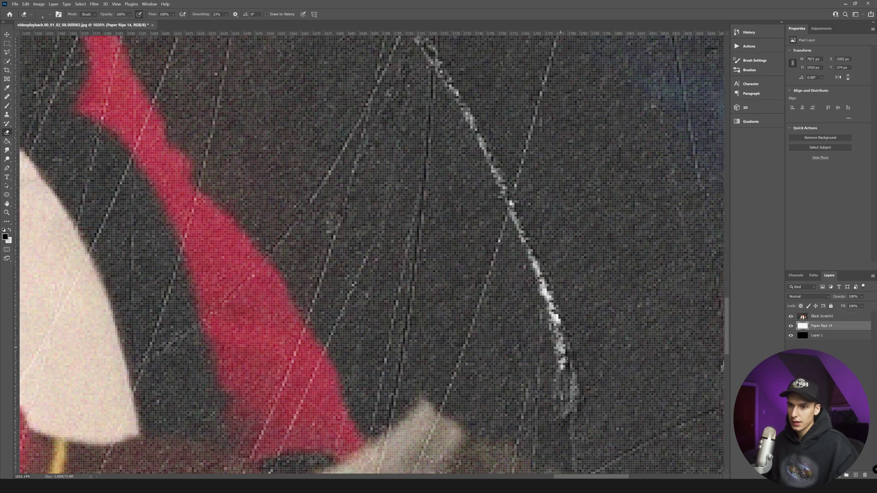
Erase along the middle of the curved white scratch beside the red jacket on the Paper Rips 14 layer to expose black
{"action": "left_click_drag", "start_coordinate": [565, 360], "coordinate": [514, 212]}
{"action": "scroll", "coordinate": [513, 212], "scroll_direction": "down", "scroll_amount": 4}
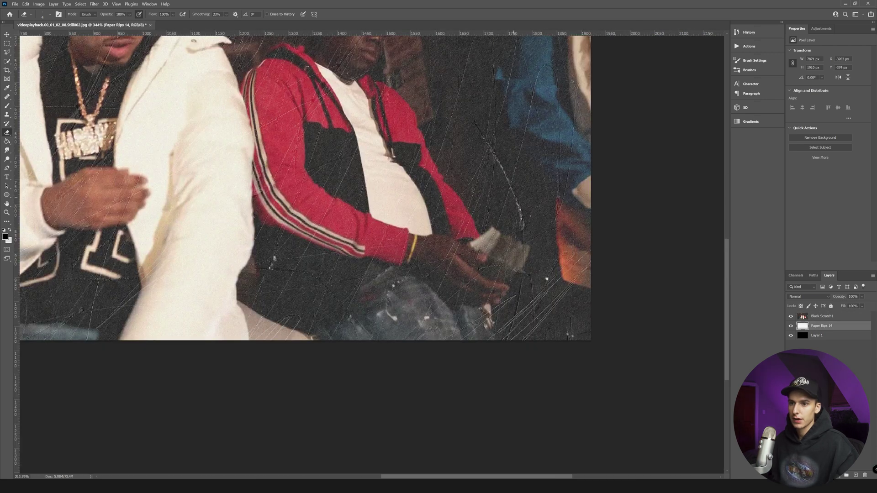
{"action": "scroll", "coordinate": [596, 323], "scroll_direction": "up", "scroll_amount": 4}
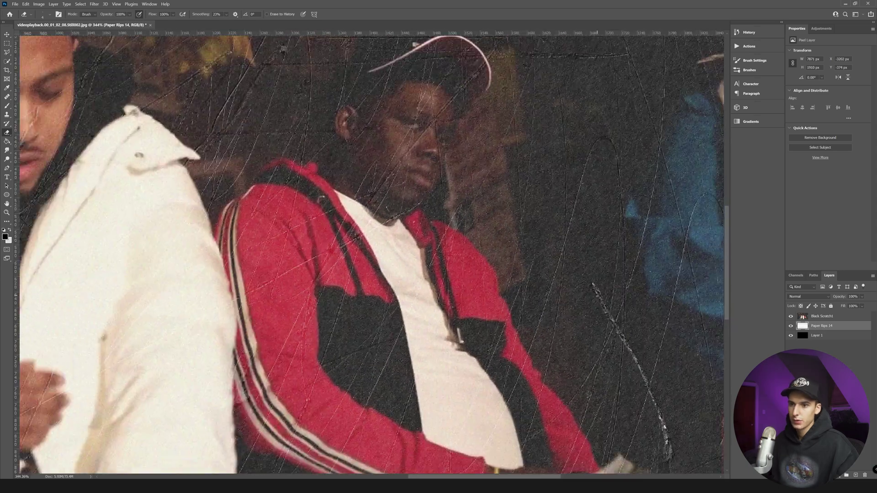
{"action": "scroll", "coordinate": [600, 299], "scroll_direction": "down", "scroll_amount": 4}
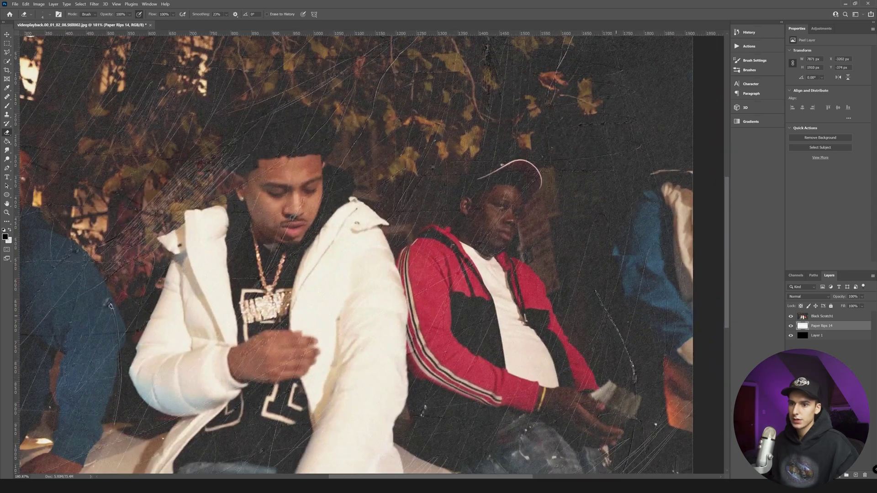
{"action": "scroll", "coordinate": [365, 252], "scroll_direction": "down", "scroll_amount": 2}
Erase the small spot below the yellow leaves on the Black Scratch1 layer to expose the white paper, and reselect Paper Rips 14
{"action": "scroll", "coordinate": [483, 177], "scroll_direction": "up", "scroll_amount": 8}
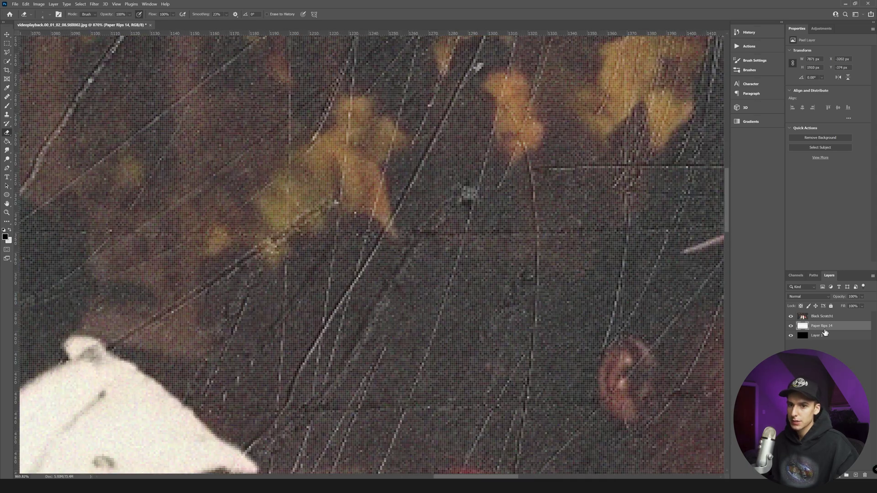
{"action": "left_click", "coordinate": [826, 319]}
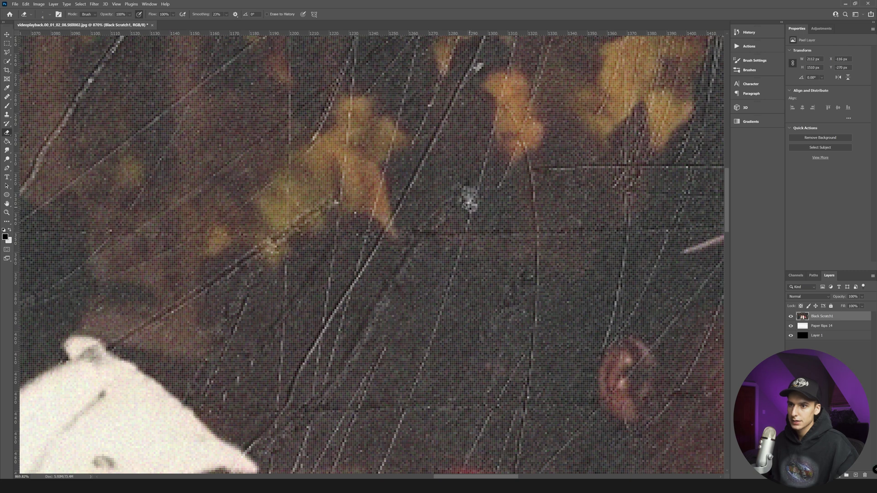
{"action": "key", "text": "alt+["}
Erase small paper-white chips along the dark horizontal scratch above and beyond the cap, and undo the last chip
{"action": "scroll", "coordinate": [469, 197], "scroll_direction": "down", "scroll_amount": 6}
{"action": "scroll", "coordinate": [632, 153], "scroll_direction": "up", "scroll_amount": 4}
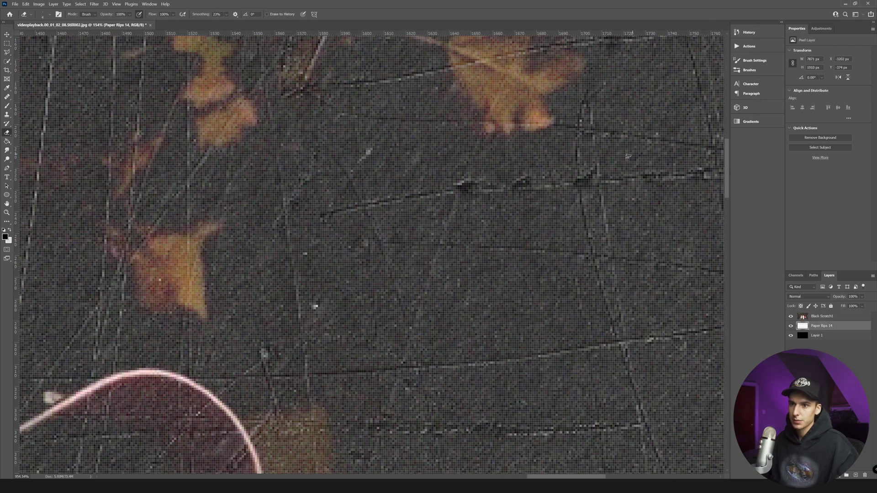
{"action": "left_click", "coordinate": [465, 188]}
{"action": "left_click", "coordinate": [520, 185]}
{"action": "left_click", "coordinate": [582, 178]}
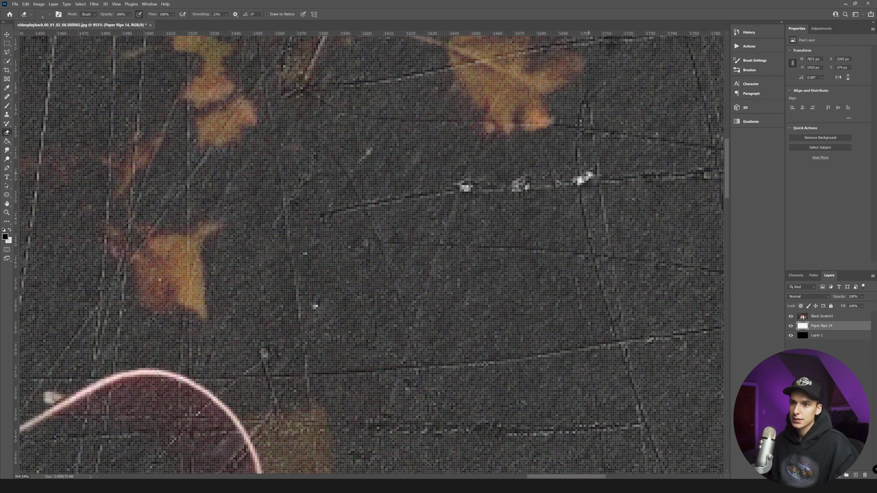
{"action": "key", "text": "ctrl+z"}
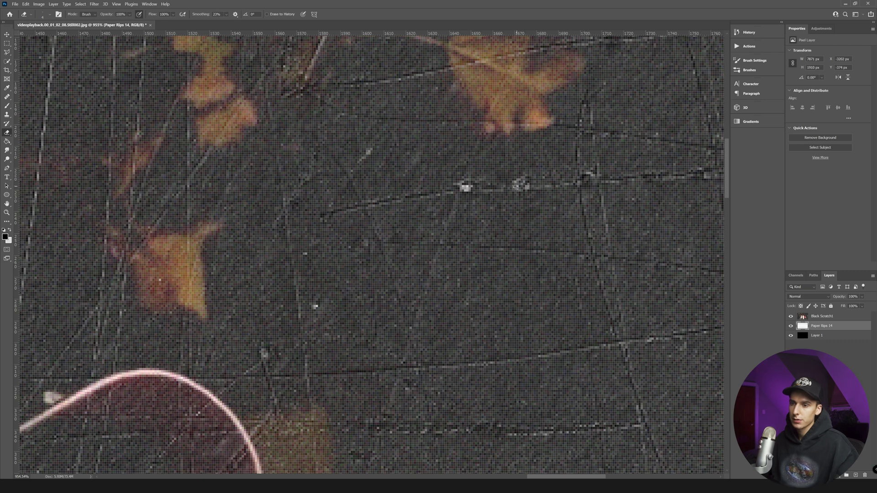
{"action": "scroll", "coordinate": [466, 187], "scroll_direction": "down", "scroll_amount": 5}
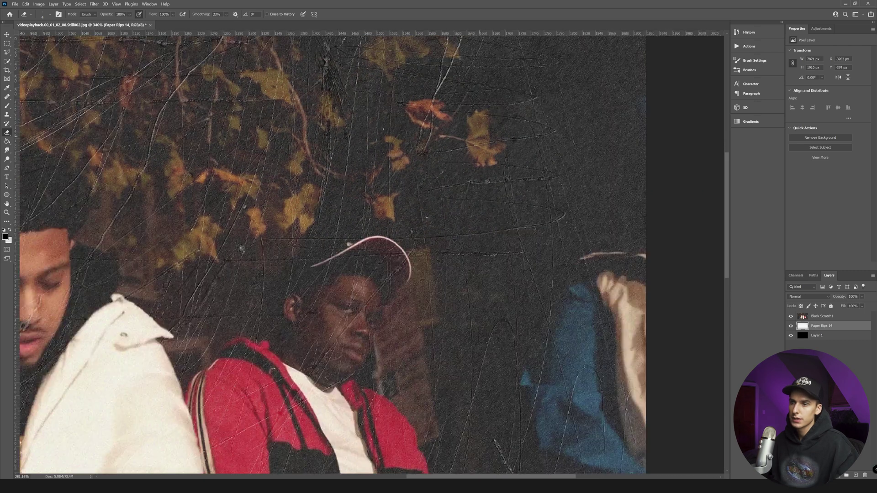
{"action": "scroll", "coordinate": [638, 182], "scroll_direction": "down", "scroll_amount": 3}
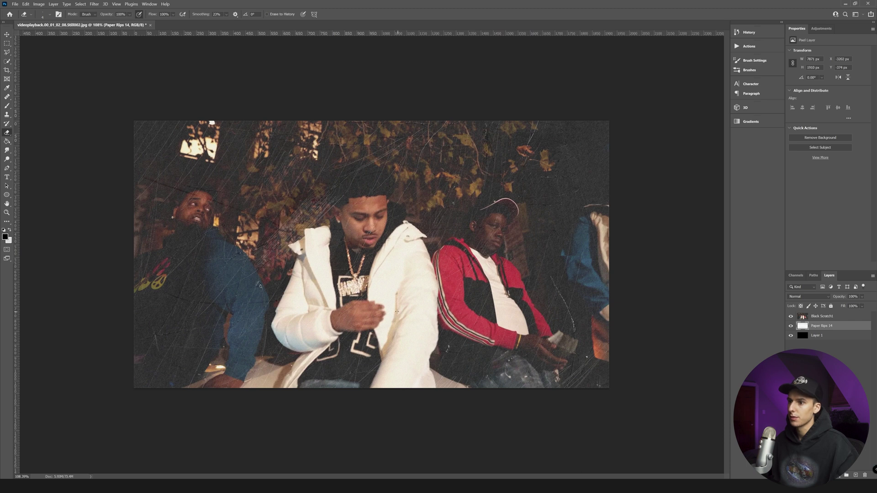
{"action": "scroll", "coordinate": [382, 270], "scroll_direction": "up", "scroll_amount": 2}
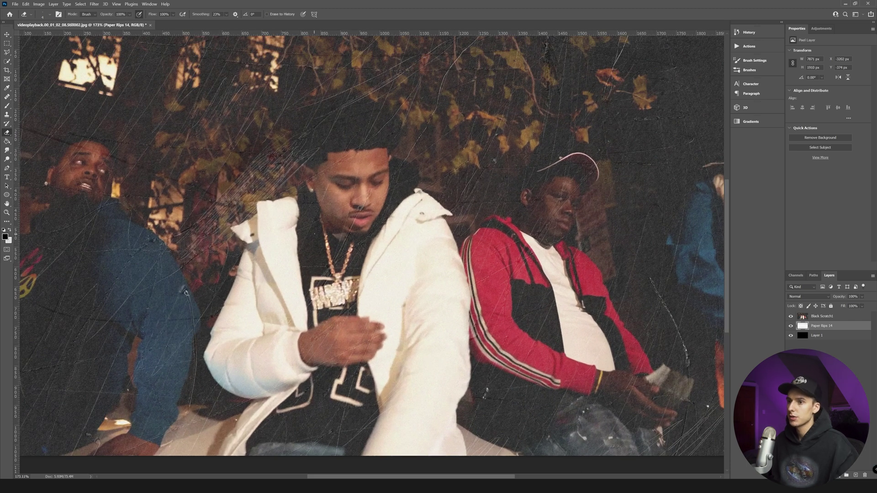
Erase a broad tear on the Black Scratch1 layer from above the middle man's hair toward his collar, and roughen its edges
{"action": "left_click", "coordinate": [836, 316]}
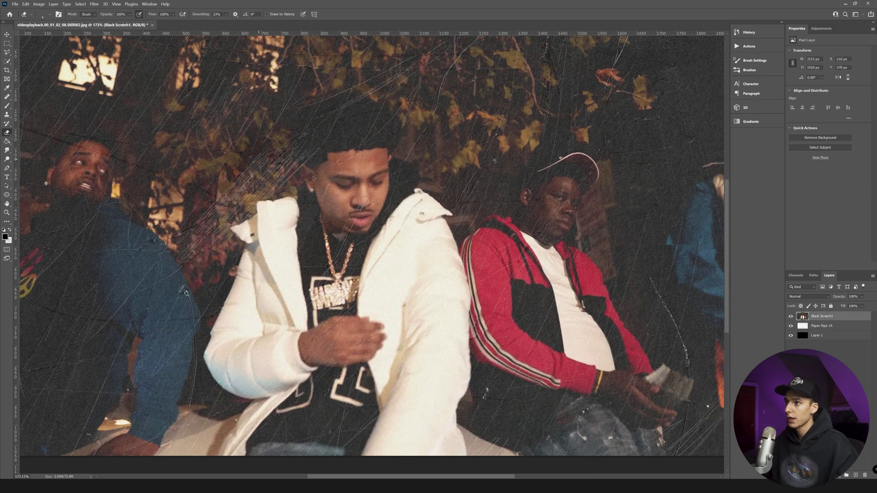
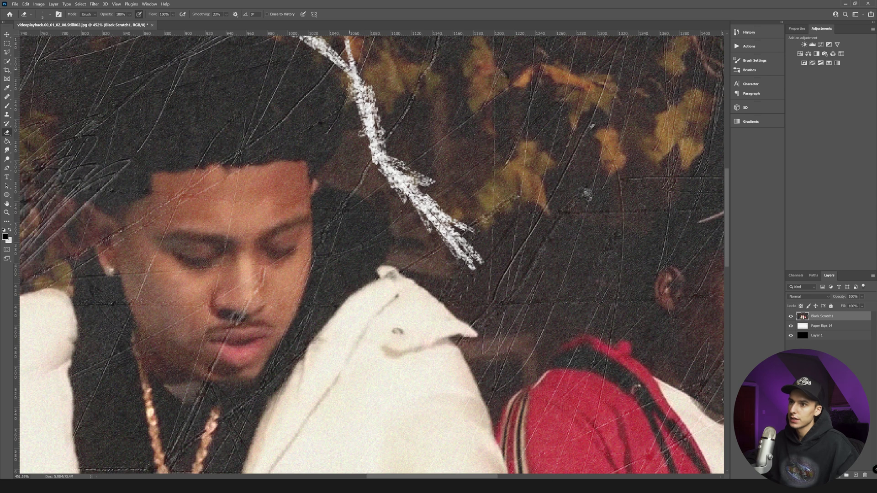
{"action": "key", "text": "ctrl+0"}
{"action": "scroll", "coordinate": [391, 94], "scroll_direction": "up", "scroll_amount": 5}
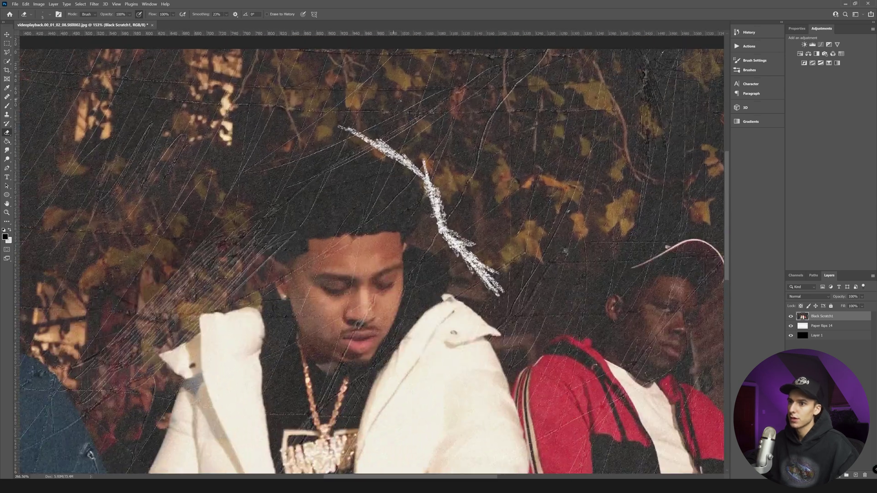
{"action": "mouse_move", "coordinate": [288, 147]}
{"action": "left_mouse_down"}
{"action": "mouse_move", "coordinate": [352, 147]}
{"action": "mouse_move", "coordinate": [424, 196]}
{"action": "left_mouse_up"}
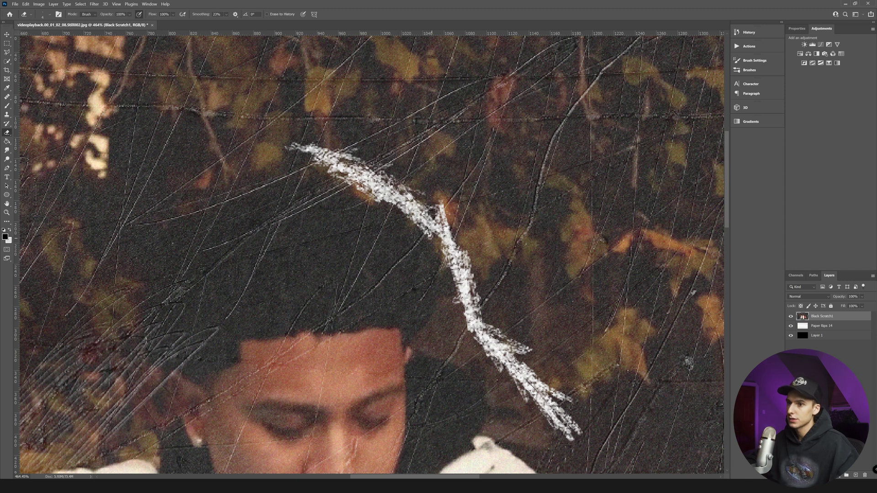
{"action": "left_click_drag", "start_coordinate": [464, 319], "coordinate": [448, 286]}
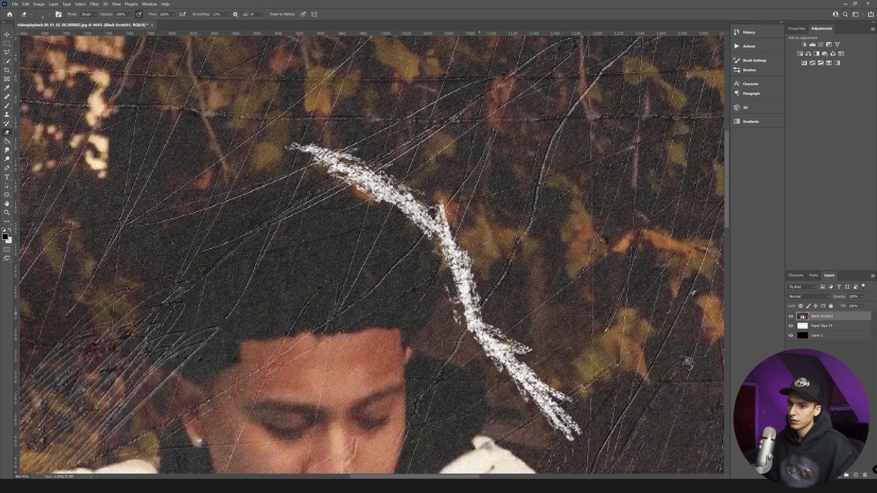
{"action": "left_click_drag", "start_coordinate": [511, 325], "coordinate": [533, 420]}
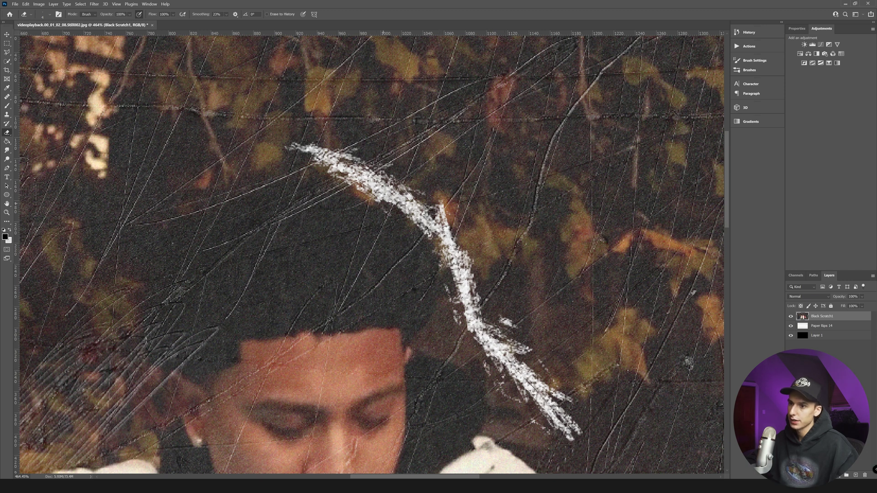
{"action": "scroll", "coordinate": [475, 185], "scroll_direction": "down", "scroll_amount": 8}
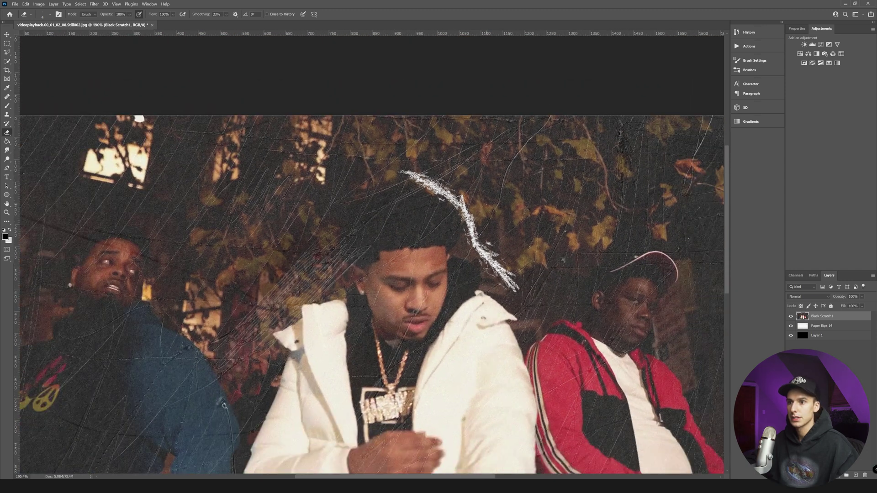
{"action": "scroll", "coordinate": [388, 192], "scroll_direction": "up", "scroll_amount": 5}
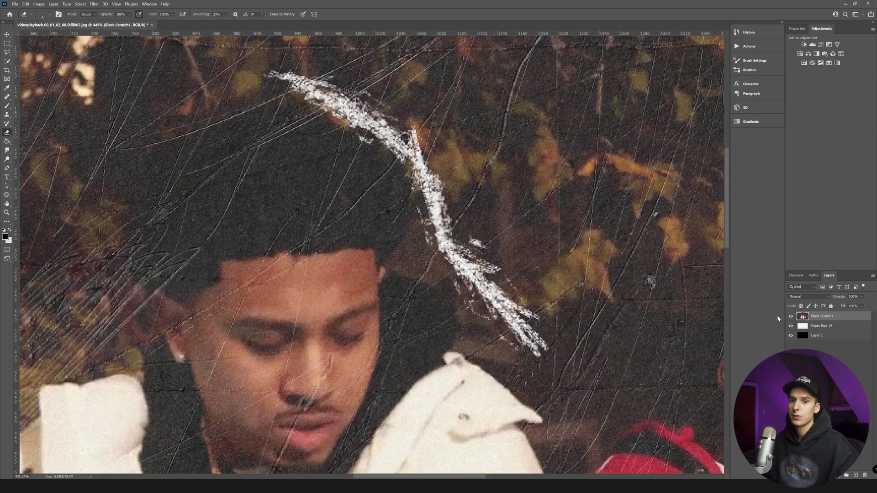
Erase small patches of the Paper Rips 14 layer inside the white tear beside the middle man's head to expose black
{"action": "left_click", "coordinate": [822, 327]}
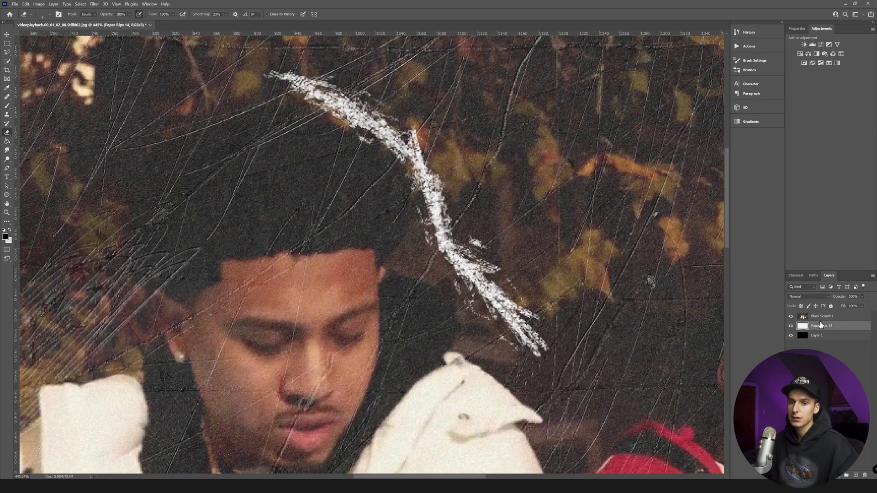
{"action": "scroll", "coordinate": [447, 158], "scroll_direction": "up", "scroll_amount": 3}
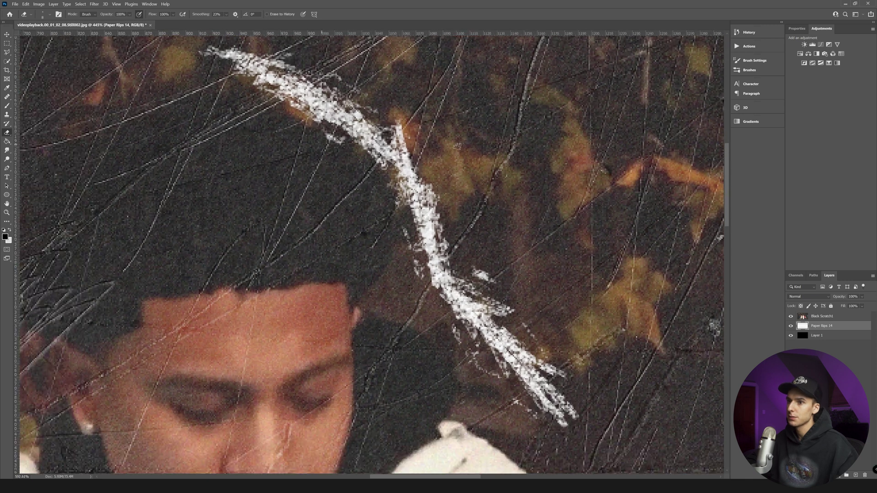
{"action": "mouse_move", "coordinate": [406, 185]}
{"action": "left_mouse_down"}
{"action": "mouse_move", "coordinate": [388, 157]}
{"action": "mouse_move", "coordinate": [393, 145]}
{"action": "left_mouse_up"}
{"action": "left_click_drag", "start_coordinate": [425, 215], "coordinate": [429, 303]}
{"action": "mouse_move", "coordinate": [487, 354]}
{"action": "left_mouse_down"}
{"action": "mouse_move", "coordinate": [527, 417]}
{"action": "mouse_move", "coordinate": [513, 391]}
{"action": "left_mouse_up"}
{"action": "scroll", "coordinate": [512, 385], "scroll_direction": "down", "scroll_amount": 4}
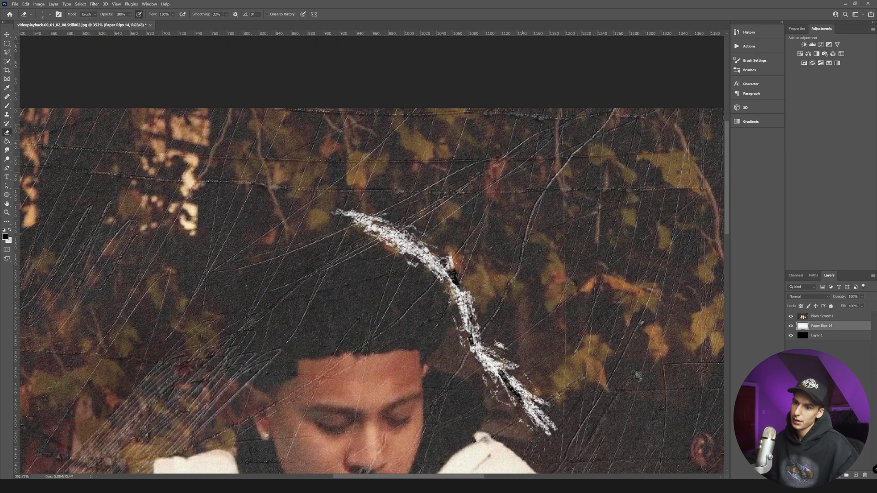
{"action": "scroll", "coordinate": [508, 392], "scroll_direction": "up", "scroll_amount": 2}
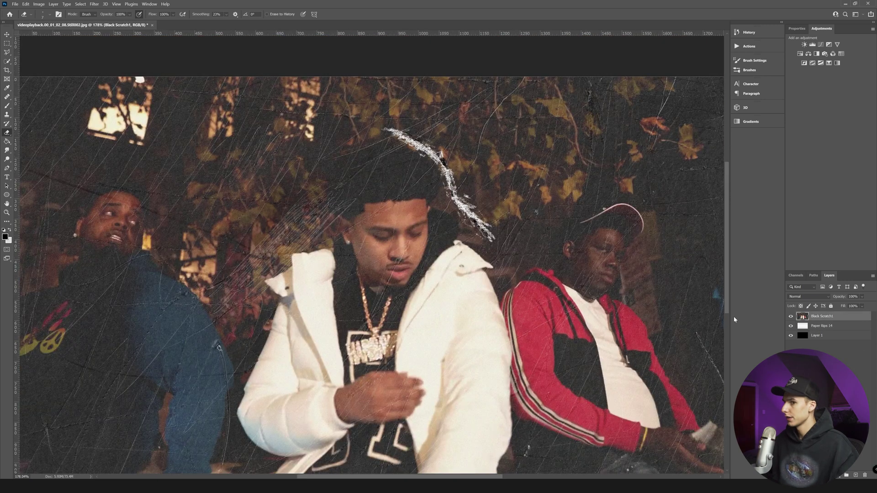
{"action": "scroll", "coordinate": [540, 288], "scroll_direction": "down", "scroll_amount": 2}
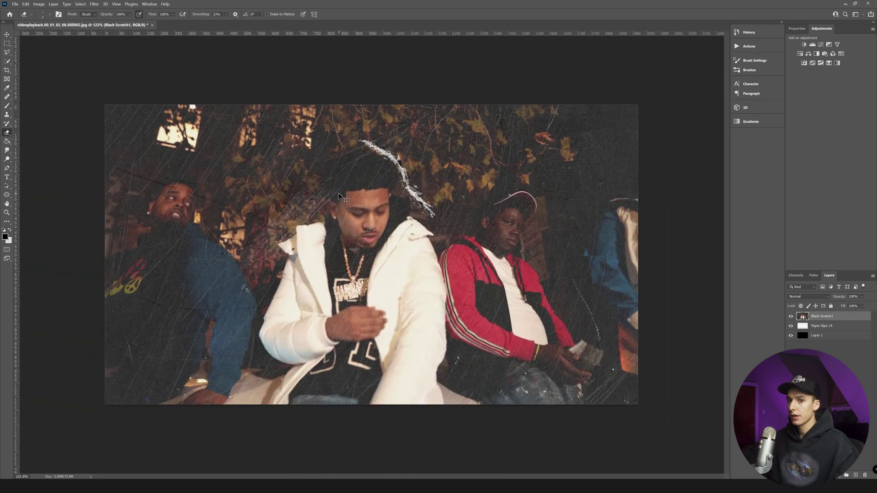
Duplicate the Black Scratch1 layer and hide the original
{"action": "key", "text": "ctrl+j"}
{"action": "left_click", "coordinate": [791, 326]}
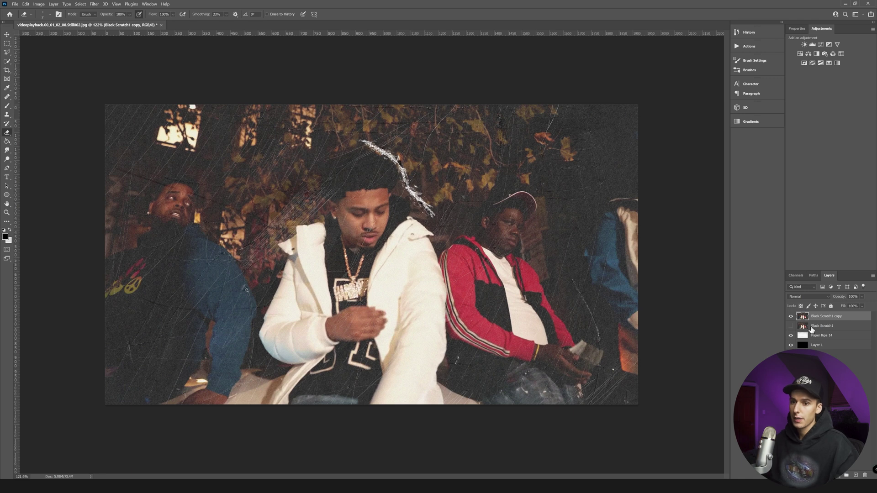
Rename the hidden original layer as 1 and its visible copy as 2
{"action": "left_click", "coordinate": [827, 329]}
{"action": "type", "text": "1"}
{"action": "left_click", "coordinate": [821, 350]}
{"action": "scroll", "coordinate": [448, 200], "scroll_direction": "up", "scroll_amount": 2}
{"action": "left_click", "coordinate": [829, 321]}
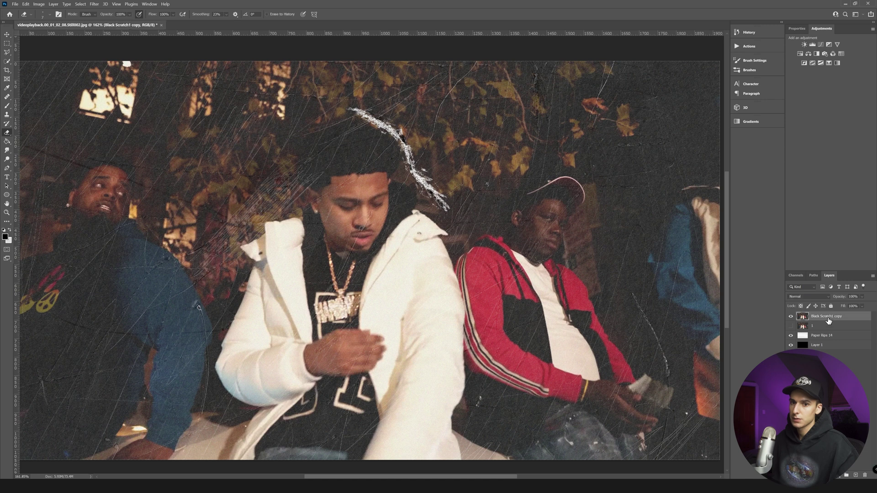
{"action": "type", "text": "2"}
{"action": "left_click", "coordinate": [822, 358]}
Extend the tear on layer 2 down past the white jacket's collar and onto the shoulder and sleeve of the red jacket
{"action": "scroll", "coordinate": [437, 220], "scroll_direction": "up", "scroll_amount": 4}
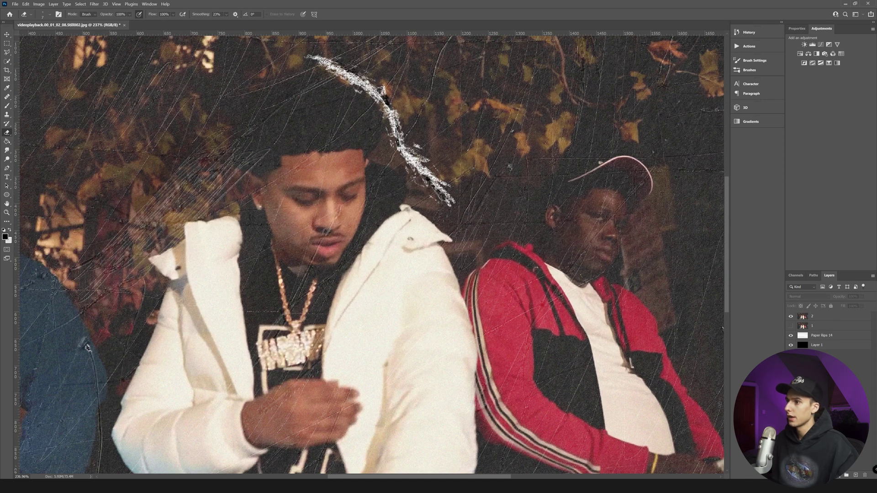
{"action": "scroll", "coordinate": [438, 219], "scroll_direction": "up", "scroll_amount": 4}
{"action": "left_click", "coordinate": [822, 316]}
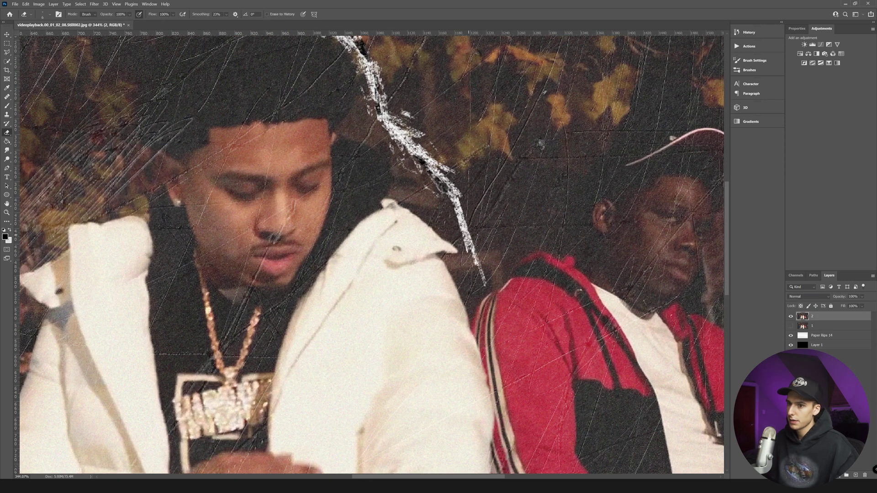
{"action": "mouse_move", "coordinate": [485, 277]}
{"action": "left_mouse_down"}
{"action": "mouse_move", "coordinate": [514, 331]}
{"action": "mouse_move", "coordinate": [497, 326]}
{"action": "mouse_move", "coordinate": [488, 268]}
{"action": "left_mouse_up"}
{"action": "left_click_drag", "start_coordinate": [488, 269], "coordinate": [524, 368]}
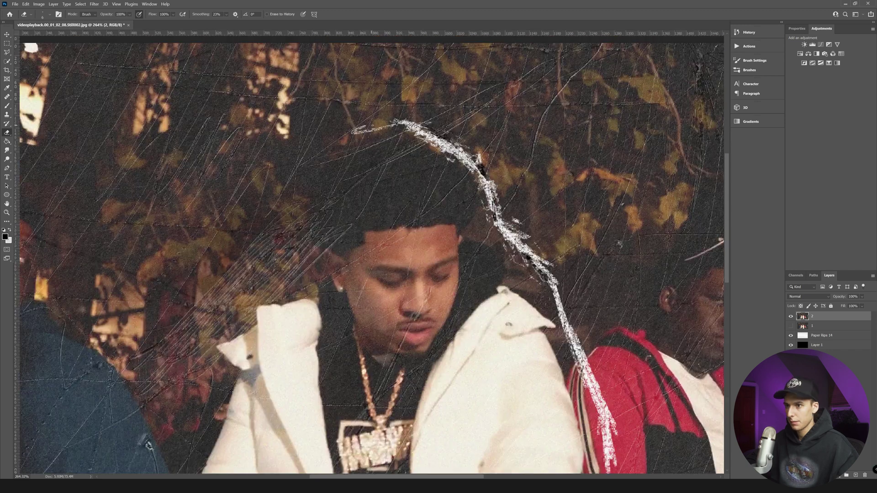
Extend the tear on layer 2 across the top of the hair and down the head's other side, adding rough flecks along its edges
{"action": "mouse_move", "coordinate": [390, 126]}
{"action": "left_mouse_down"}
{"action": "mouse_move", "coordinate": [332, 135]}
{"action": "mouse_move", "coordinate": [376, 127]}
{"action": "left_mouse_up"}
{"action": "left_click_drag", "start_coordinate": [375, 128], "coordinate": [299, 138]}
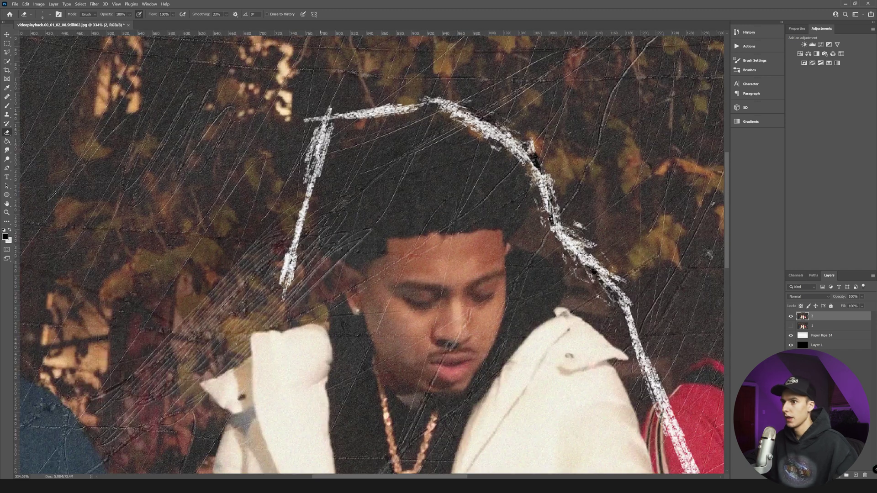
{"action": "key", "text": "bracketleft"}
{"action": "key", "text": "bracketleft"}
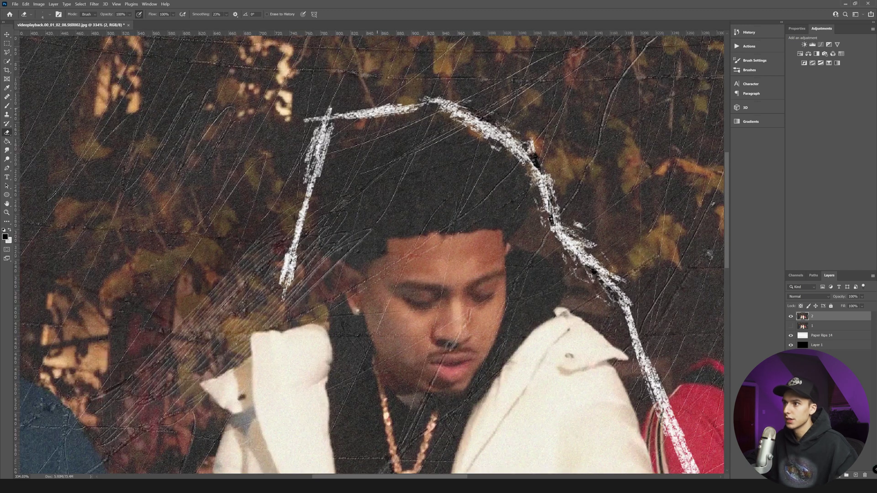
{"action": "left_click_drag", "start_coordinate": [425, 101], "coordinate": [322, 111]}
{"action": "left_click_drag", "start_coordinate": [316, 155], "coordinate": [276, 271]}
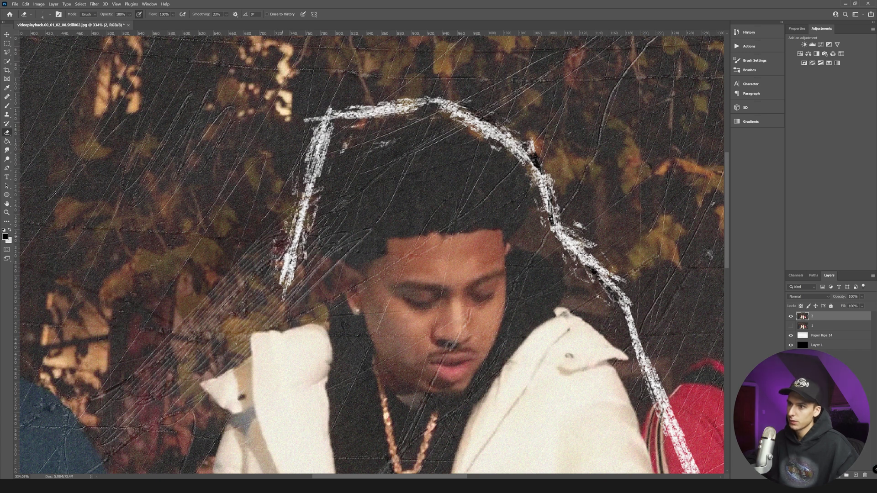
{"action": "left_click_drag", "start_coordinate": [297, 197], "coordinate": [285, 209]}
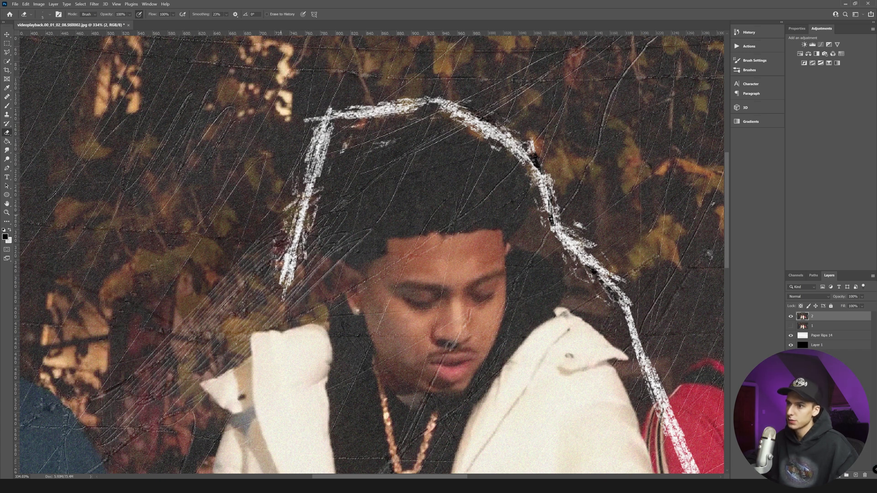
Erase patches of the Paper Rips 14 layer inside the tear's extension near the red jacket to expose black
{"action": "key", "text": "ctrl+0"}
{"action": "left_click", "coordinate": [804, 336]}
{"action": "scroll", "coordinate": [569, 316], "scroll_direction": "up", "scroll_amount": 8}
{"action": "key", "text": "]"}
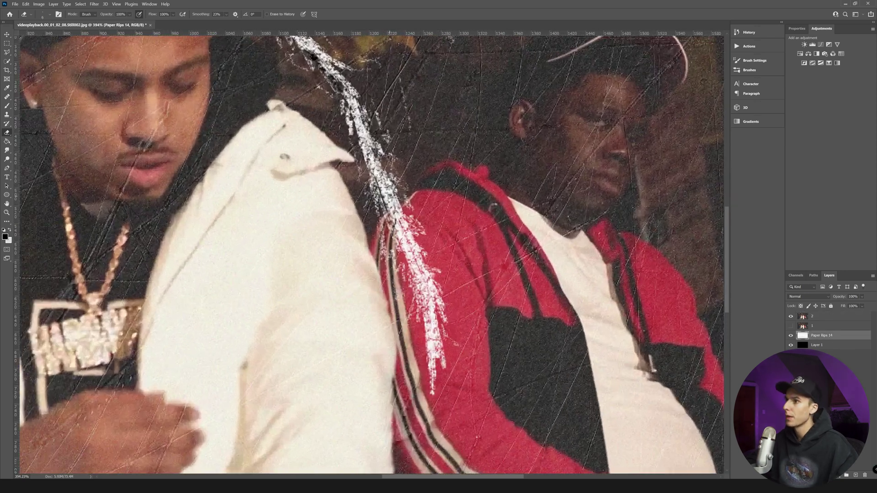
{"action": "left_click_drag", "start_coordinate": [391, 185], "coordinate": [393, 201]}
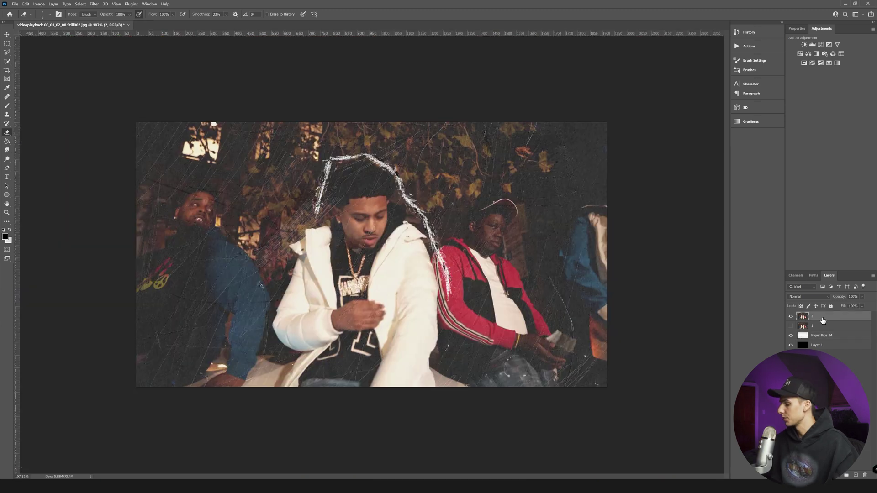
Duplicate layer 2, hide the original and rename the copy as 3
{"action": "left_click", "coordinate": [791, 326]}
{"action": "double_click", "coordinate": [814, 317]}
{"action": "type", "text": "3"}
{"action": "left_click", "coordinate": [817, 369]}
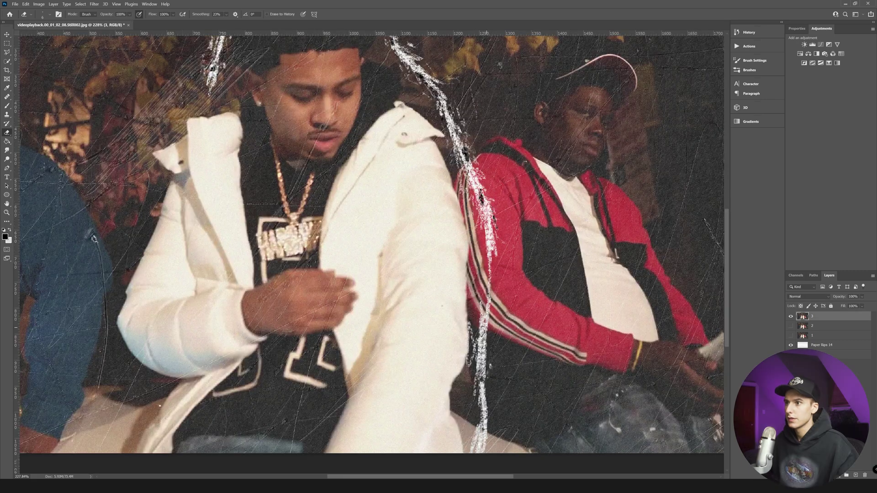
Extend the tear on layer 3 down both sides of the white jacket, and erase patches of Paper Rips 14 inside it to expose black
{"action": "scroll", "coordinate": [432, 373], "scroll_direction": "down", "scroll_amount": 3}
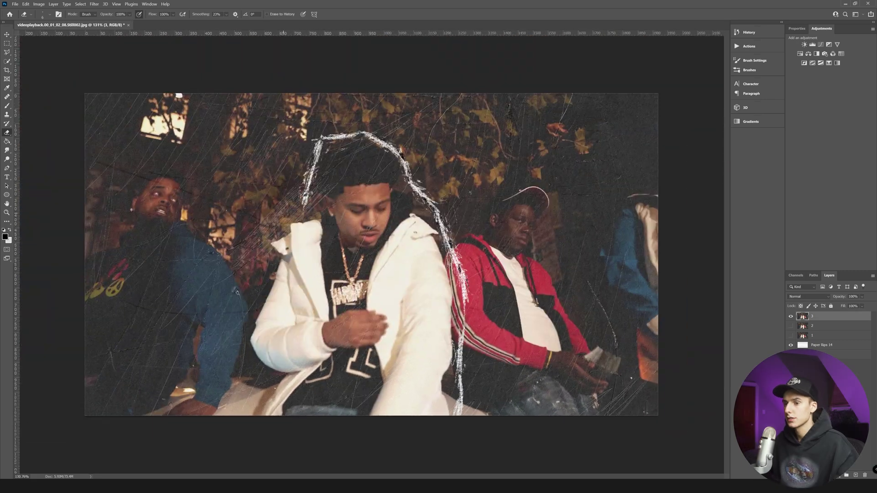
{"action": "scroll", "coordinate": [475, 325], "scroll_direction": "up", "scroll_amount": 5}
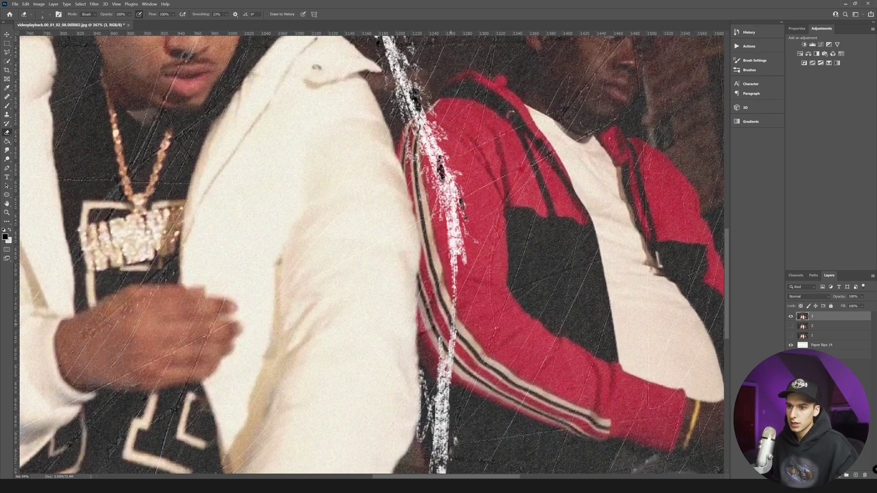
{"action": "scroll", "coordinate": [450, 303], "scroll_direction": "down", "scroll_amount": 5}
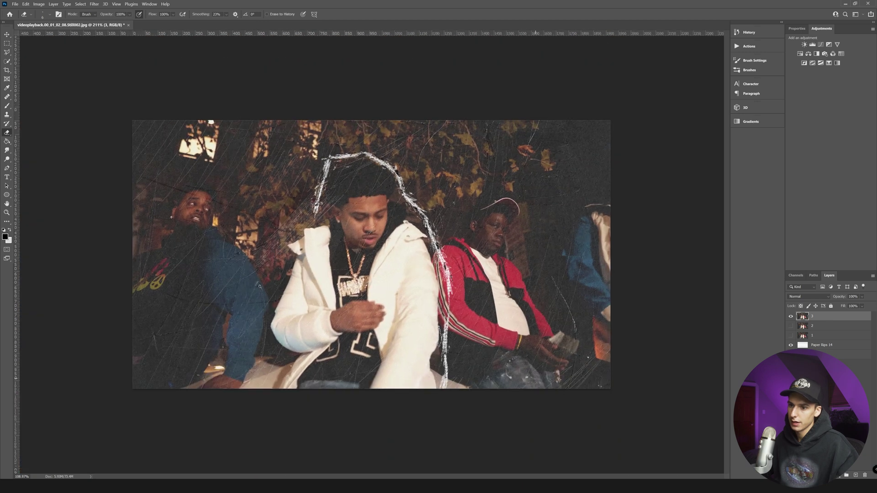
{"action": "mouse_move", "coordinate": [323, 213]}
{"action": "left_mouse_down"}
{"action": "mouse_move", "coordinate": [269, 256]}
{"action": "mouse_move", "coordinate": [325, 194]}
{"action": "mouse_move", "coordinate": [261, 263]}
{"action": "mouse_move", "coordinate": [249, 335]}
{"action": "left_mouse_up"}
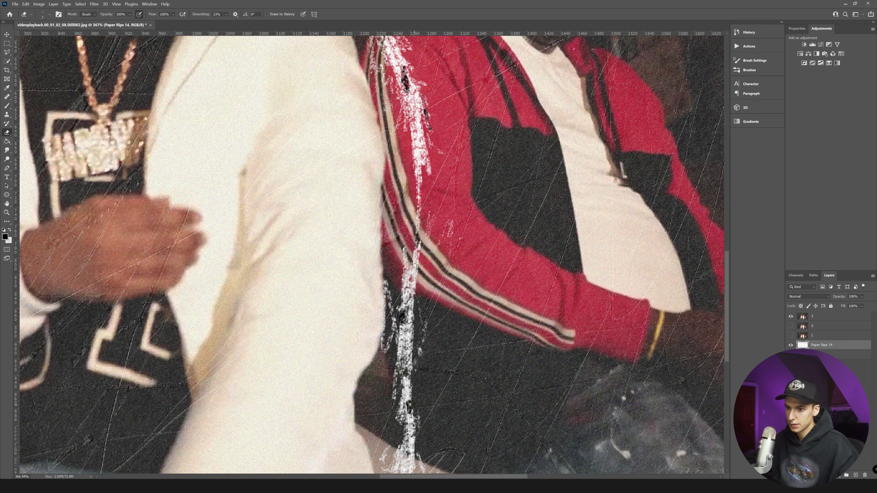
{"action": "left_click_drag", "start_coordinate": [414, 405], "coordinate": [414, 421]}
{"action": "left_click_drag", "start_coordinate": [729, 323], "coordinate": [728, 353]}
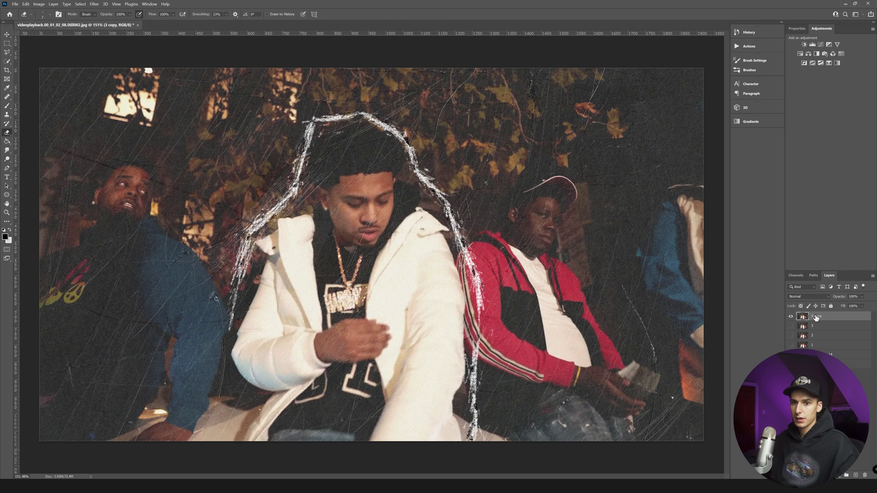
Duplicate layer 3 as 4 and extend its tear beside the blue-sleeved figure down to the picture's bottom edge
{"action": "double_click", "coordinate": [816, 316]}
{"action": "key", "text": "Return"}
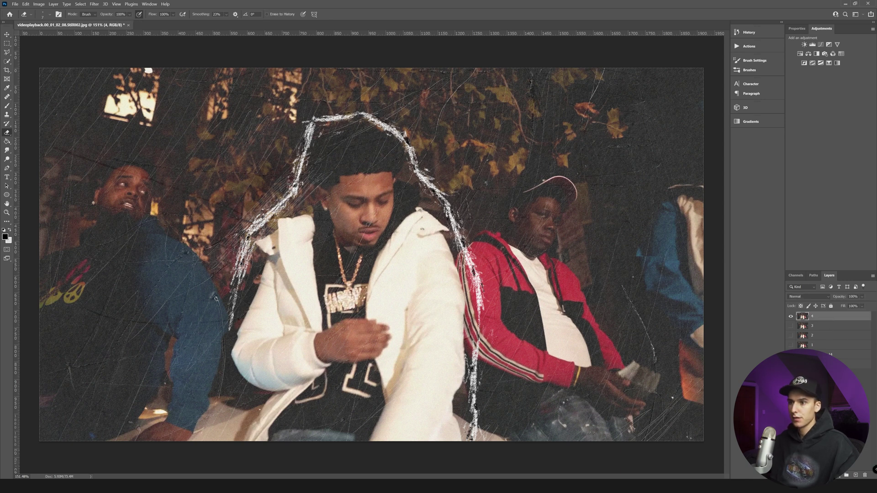
{"action": "scroll", "coordinate": [228, 375], "scroll_direction": "up", "scroll_amount": 2}
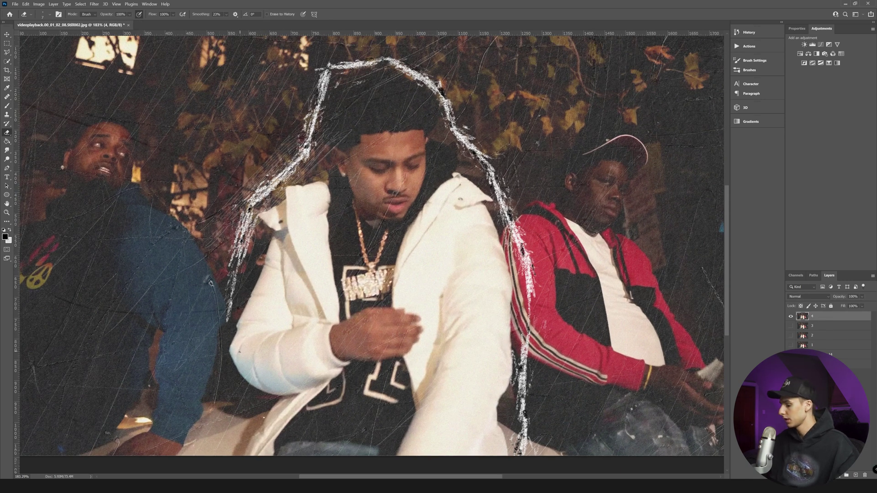
{"action": "scroll", "coordinate": [240, 352], "scroll_direction": "down", "scroll_amount": 5}
Duplicate layer 4 and rename the copy as 5
{"action": "key", "text": "ctrl+j"}
{"action": "double_click", "coordinate": [818, 316]}
{"action": "key", "text": "Return"}
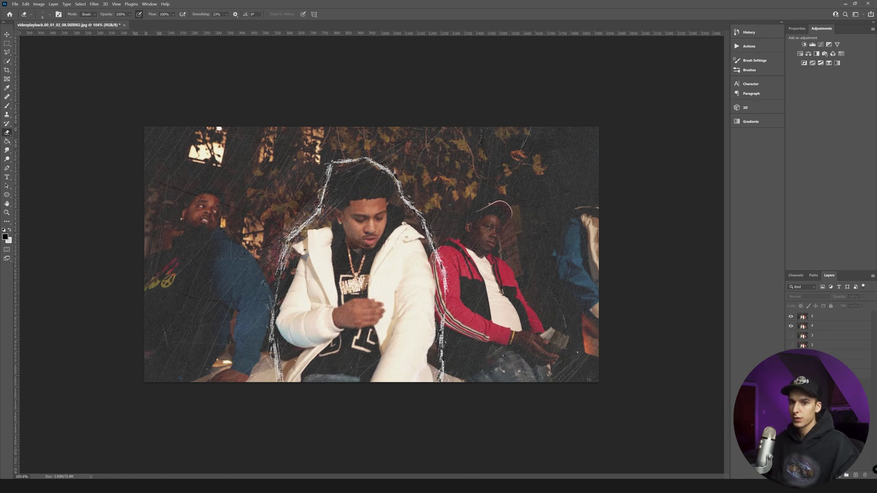
Hide layer 4 and erase rough flecks on layer 5 alongside the tear, over the red jacket and around the head
{"action": "scroll", "coordinate": [372, 255], "scroll_direction": "up", "scroll_amount": 2}
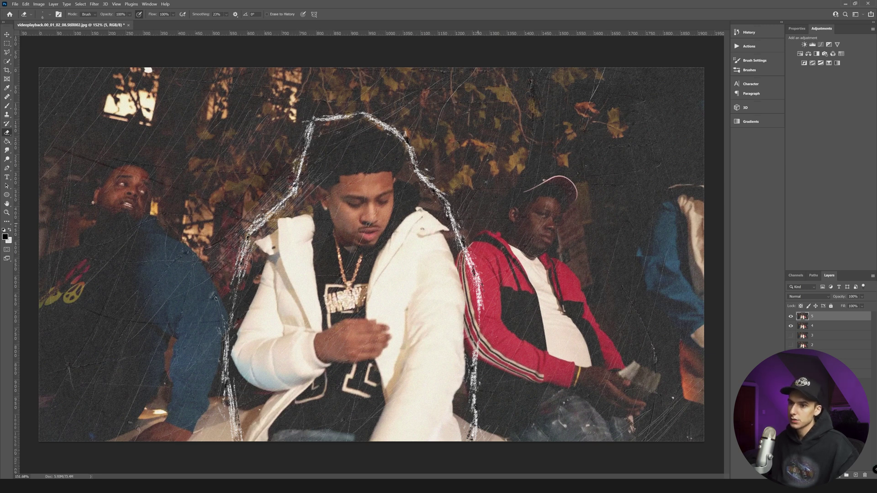
{"action": "scroll", "coordinate": [292, 91], "scroll_direction": "up", "scroll_amount": 1}
{"action": "scroll", "coordinate": [356, 224], "scroll_direction": "down", "scroll_amount": 4}
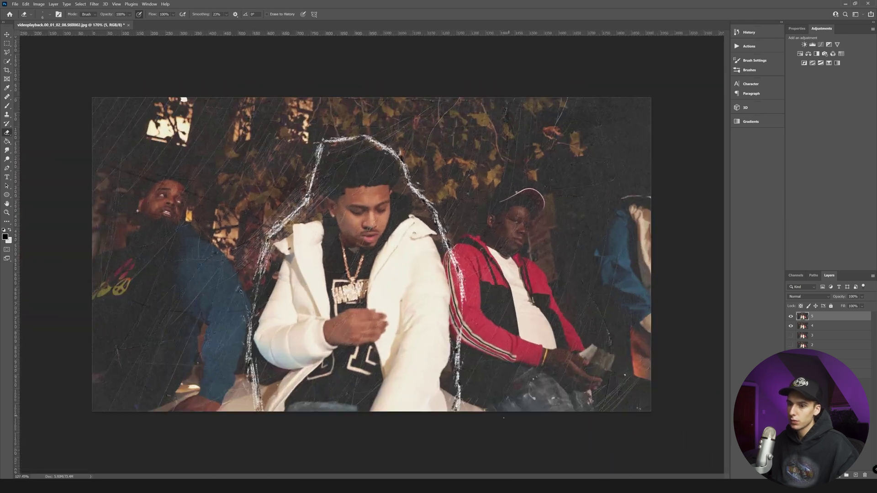
{"action": "scroll", "coordinate": [519, 452], "scroll_direction": "up", "scroll_amount": 9}
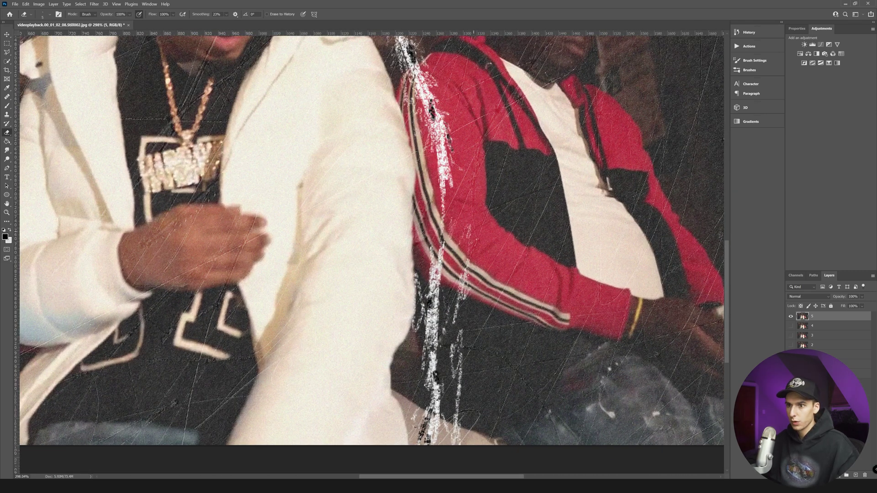
{"action": "mouse_move", "coordinate": [472, 242]}
{"action": "left_mouse_down"}
{"action": "mouse_move", "coordinate": [478, 182]}
{"action": "mouse_move", "coordinate": [457, 91]}
{"action": "left_mouse_up"}
{"action": "scroll", "coordinate": [487, 170], "scroll_direction": "down", "scroll_amount": 7}
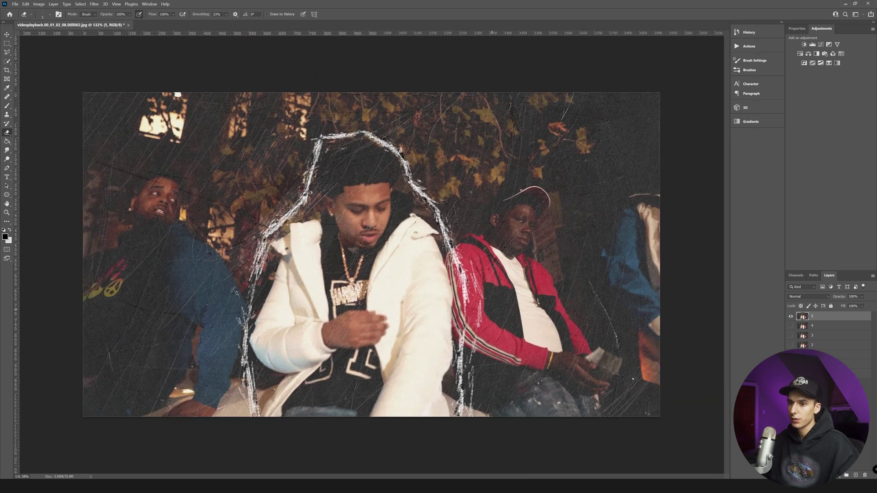
{"action": "left_click_drag", "start_coordinate": [481, 327], "coordinate": [468, 257]}
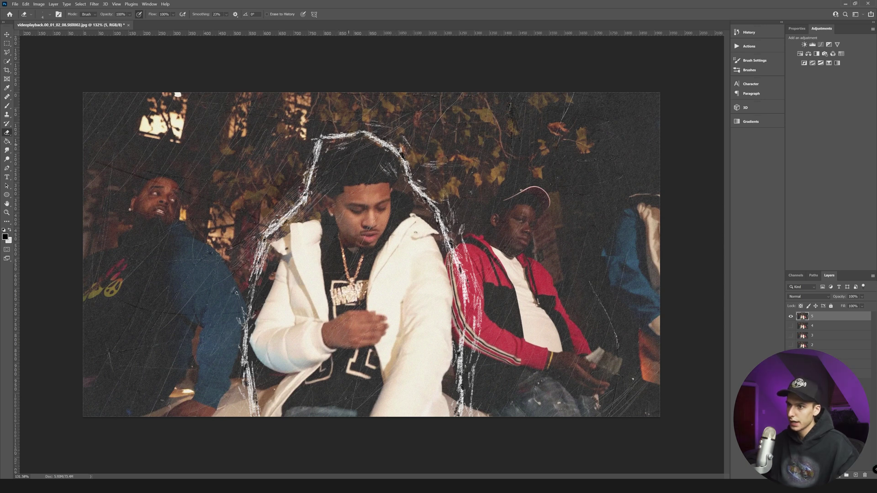
{"action": "left_click_drag", "start_coordinate": [328, 124], "coordinate": [311, 144]}
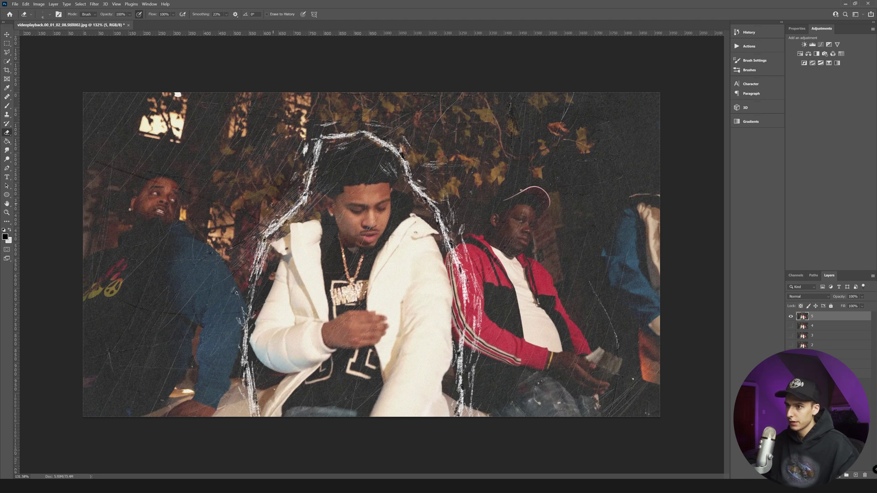
Enlarge the eraser and erase patches of the Paper Rips 14 layer inside the new flecks around the head to expose black
{"action": "left_click", "coordinate": [823, 364]}
{"action": "scroll", "coordinate": [316, 184], "scroll_direction": "up", "scroll_amount": 5}
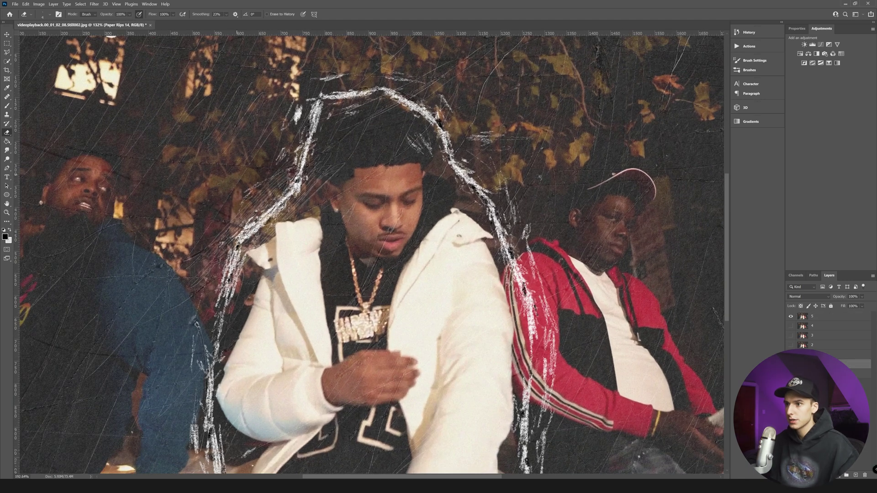
{"action": "key", "text": "bracketright"}
{"action": "key", "text": "bracketright"}
{"action": "key", "text": "bracketright"}
{"action": "left_click_drag", "start_coordinate": [290, 105], "coordinate": [286, 113]}
{"action": "scroll", "coordinate": [356, 102], "scroll_direction": "down", "scroll_amount": 5}
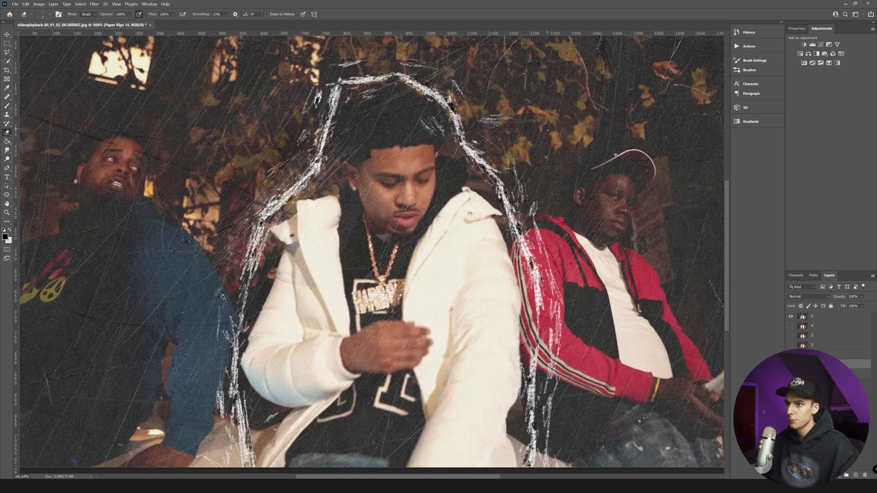
Duplicate layer 5, rename the copy as 6 and hide layer 5
{"action": "left_click", "coordinate": [827, 316]}
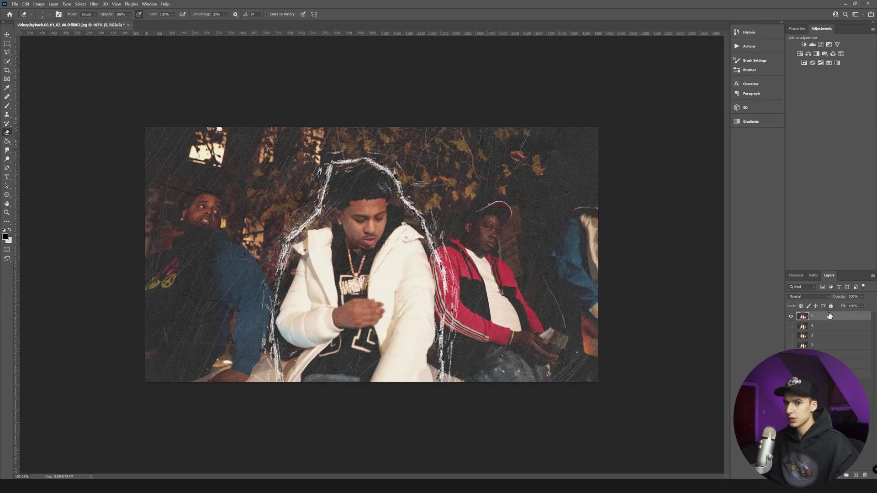
{"action": "key", "text": "ctrl+j"}
{"action": "double_click", "coordinate": [818, 317]}
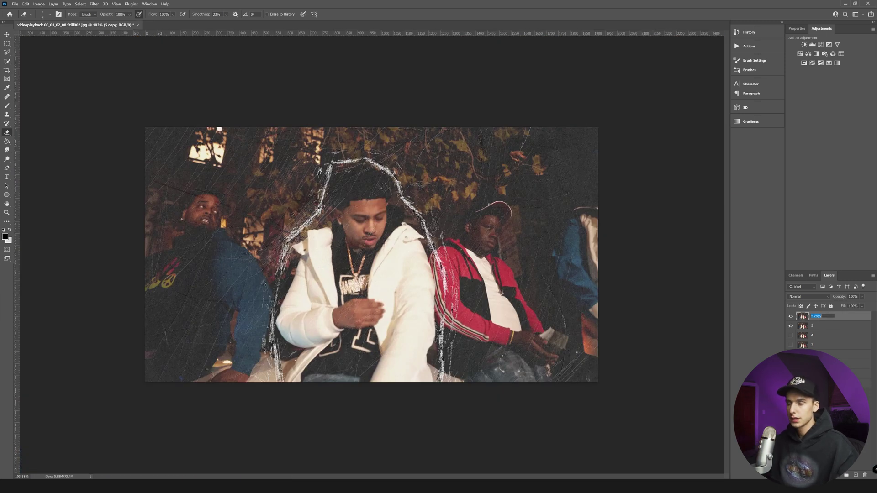
{"action": "type", "text": "6"}
{"action": "key", "text": "Return"}
{"action": "left_click", "coordinate": [791, 326]}
Erase flecks on layer 6 inside the tear over the hair, collar and jacket edges, and expose black in Paper Rips 14 beneath them
{"action": "scroll", "coordinate": [386, 259], "scroll_direction": "up", "scroll_amount": 5}
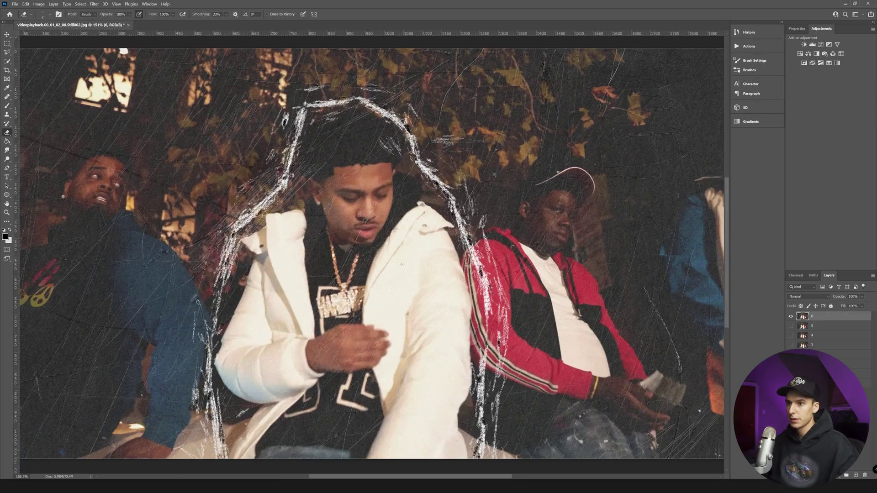
{"action": "scroll", "coordinate": [401, 265], "scroll_direction": "up", "scroll_amount": 3}
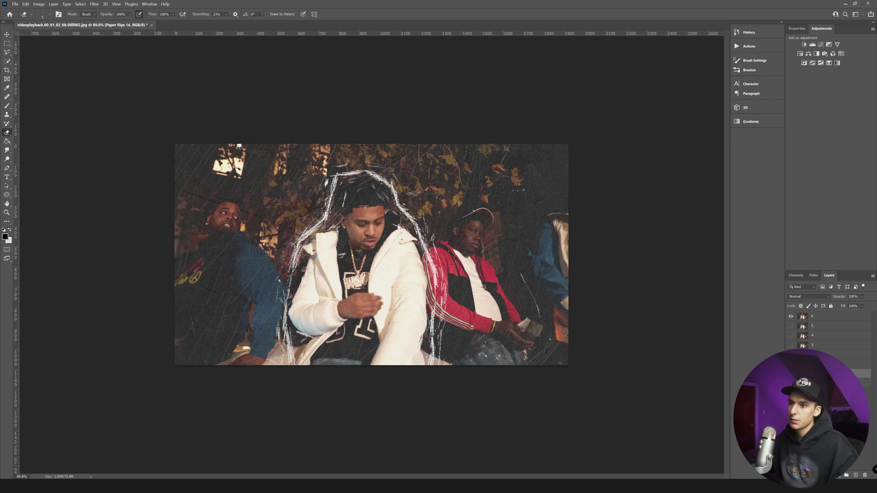
{"action": "scroll", "coordinate": [374, 260], "scroll_direction": "up", "scroll_amount": 7}
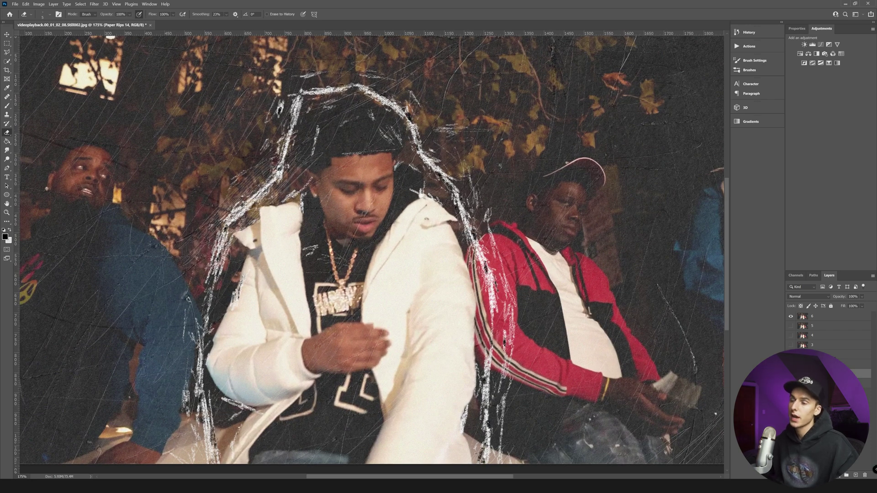
{"action": "scroll", "coordinate": [373, 260], "scroll_direction": "down", "scroll_amount": 3}
{"action": "left_click", "coordinate": [15, 5]}
{"action": "left_click", "coordinate": [27, 91]}
{"action": "key", "text": "ctrl+z"}
Save the document in Photoshop format as scratchFull in the project's 01 Projects > 03 Photoshop folder
{"action": "left_click", "coordinate": [19, 4]}
{"action": "left_click", "coordinate": [25, 83]}
{"action": "left_click", "coordinate": [263, 276]}
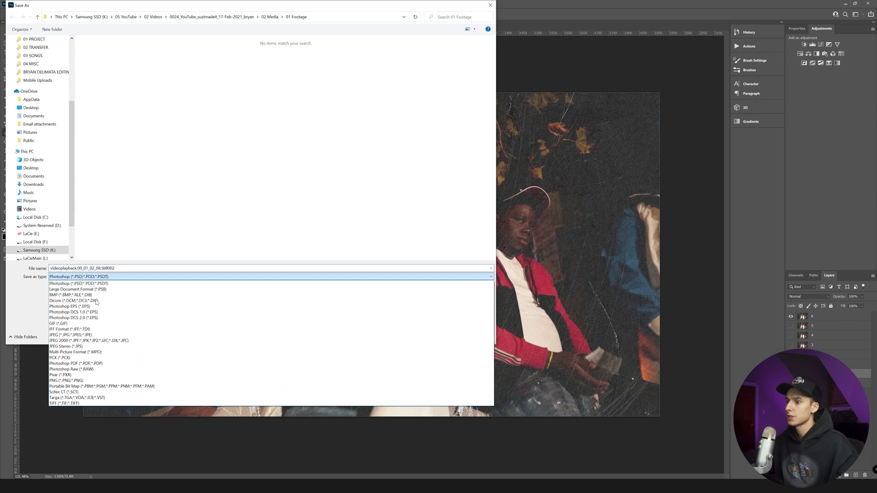
{"action": "left_click", "coordinate": [263, 8]}
{"action": "left_click", "coordinate": [214, 16]}
{"action": "left_click", "coordinate": [153, 16]}
{"action": "left_click", "coordinate": [105, 66]}
{"action": "double_click", "coordinate": [105, 66]}
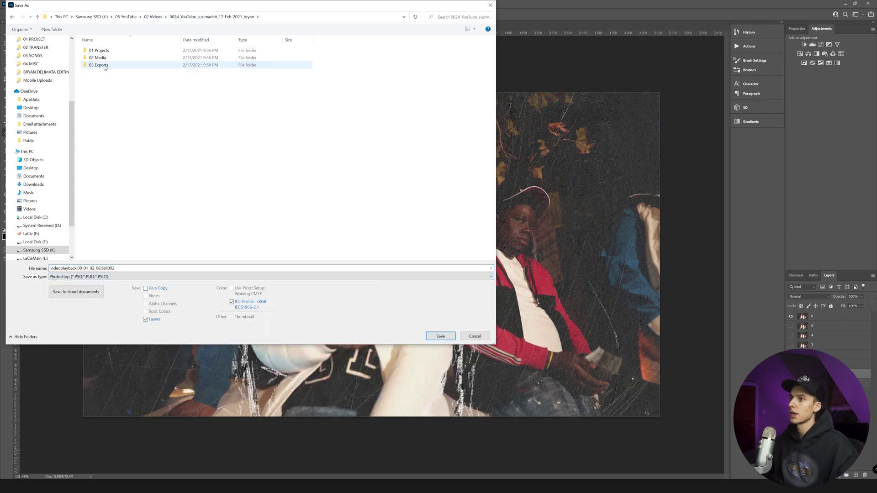
{"action": "double_click", "coordinate": [107, 67]}
{"action": "double_click", "coordinate": [108, 68]}
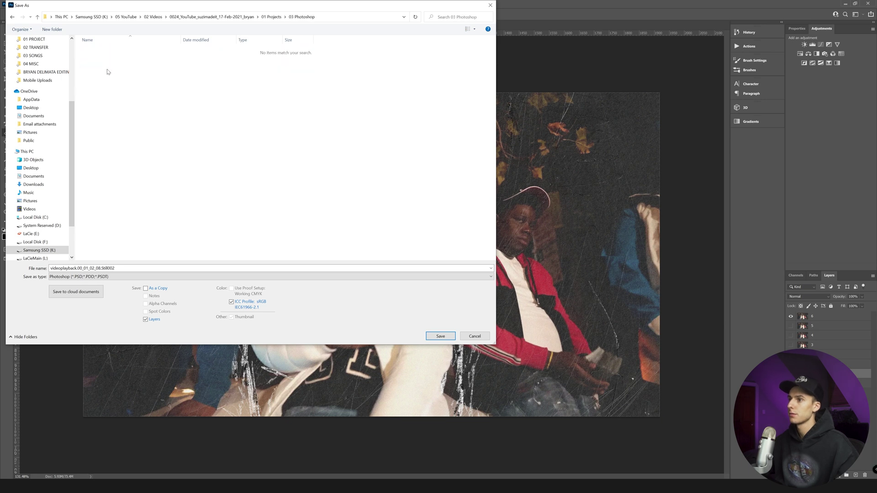
{"action": "type", "text": "scrt"}
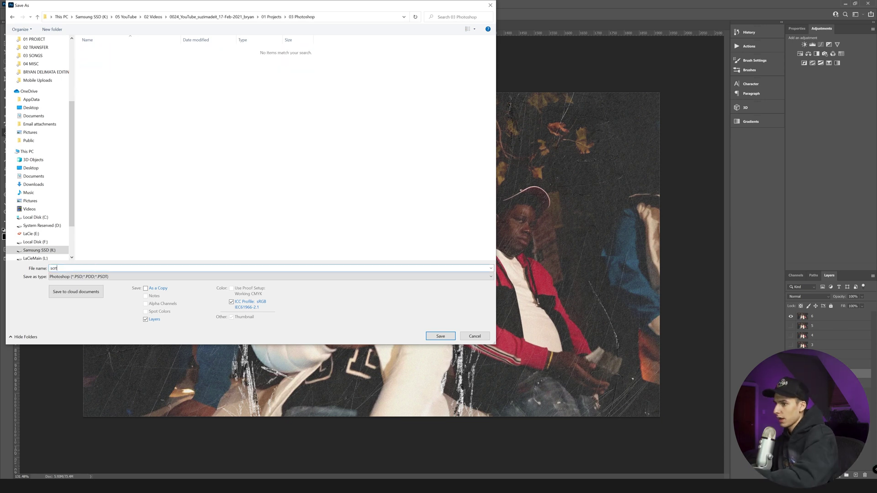
{"action": "type", "text": "atch"}
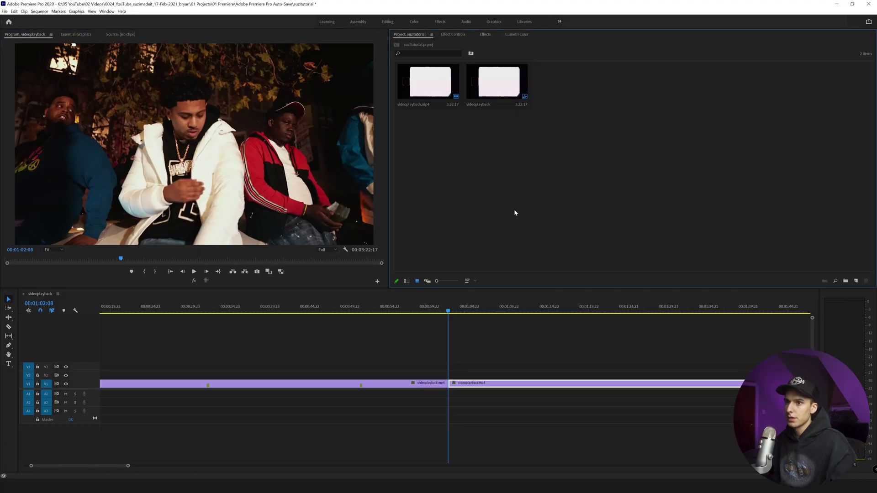
{"action": "key", "text": "ctrl+i"}
{"action": "key", "text": "alt+Up"}
{"action": "left_click", "coordinate": [83, 79]}
{"action": "double_click", "coordinate": [83, 79]}
{"action": "double_click", "coordinate": [79, 73]}
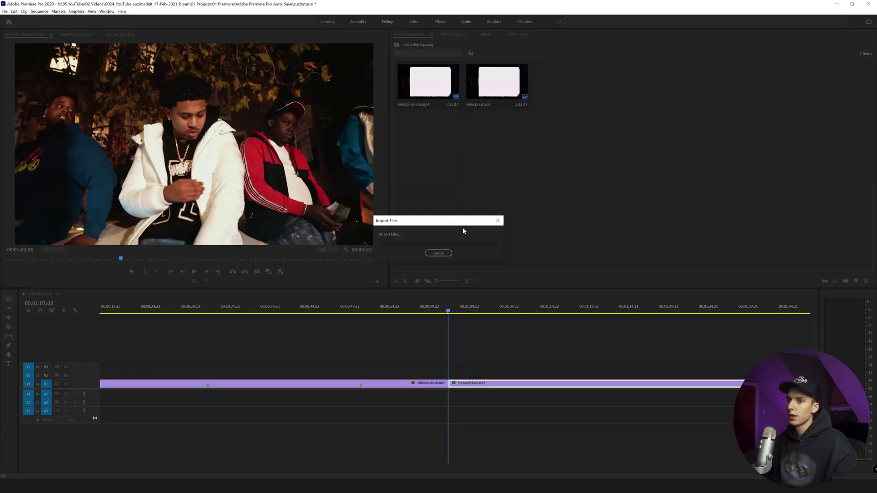
{"action": "left_click", "coordinate": [405, 187]}
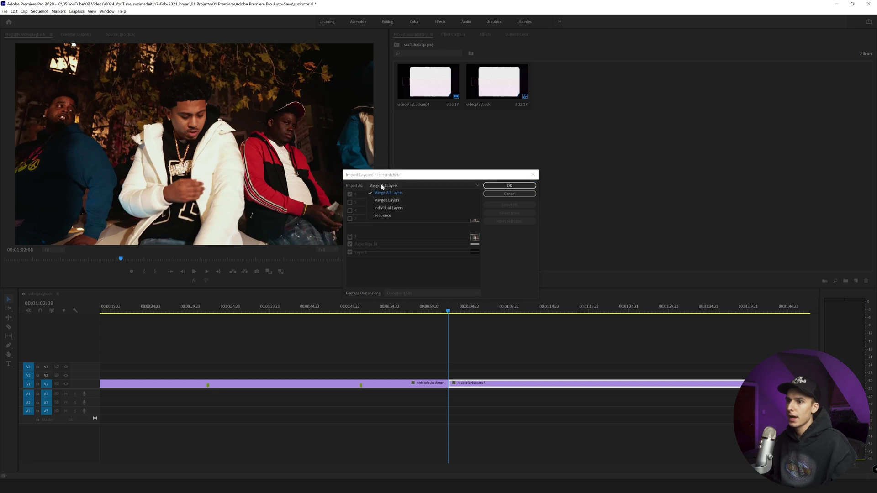
{"action": "left_click", "coordinate": [389, 208]}
{"action": "left_click", "coordinate": [350, 202]}
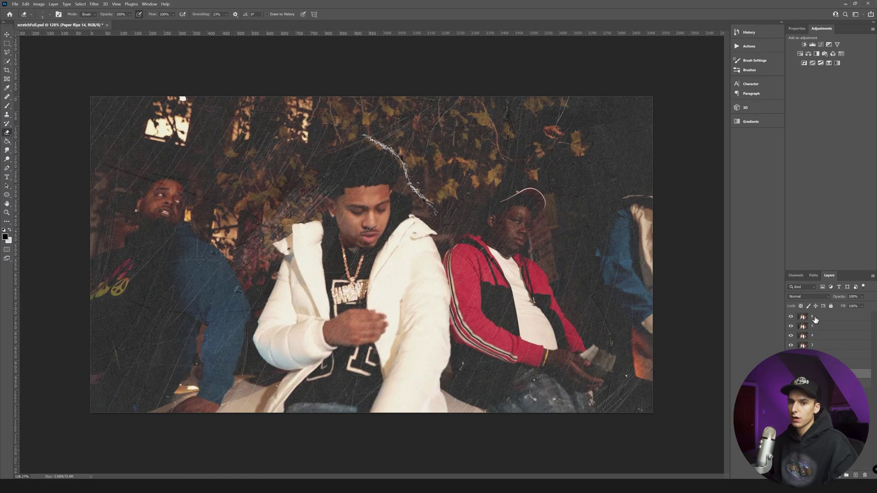
Switch back to Photoshop, make all the numbered layers visible and save scratchFull.psd
{"action": "left_click", "coordinate": [815, 320]}
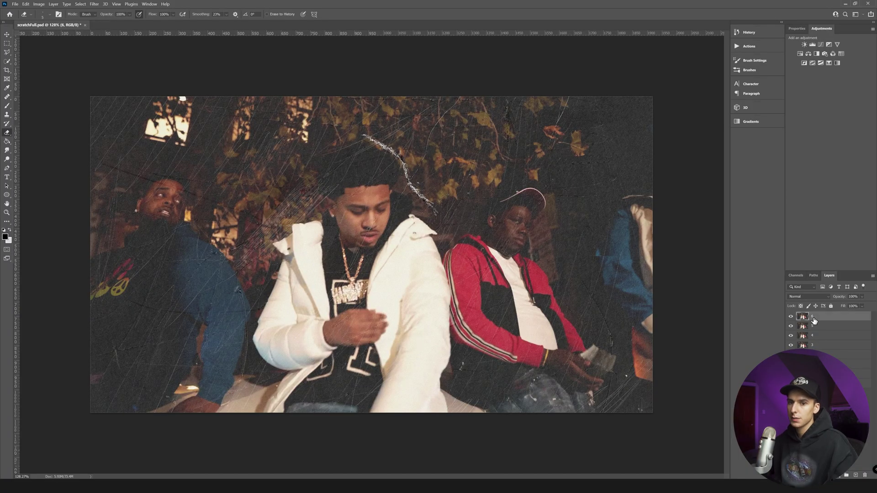
{"action": "left_click", "coordinate": [817, 364]}
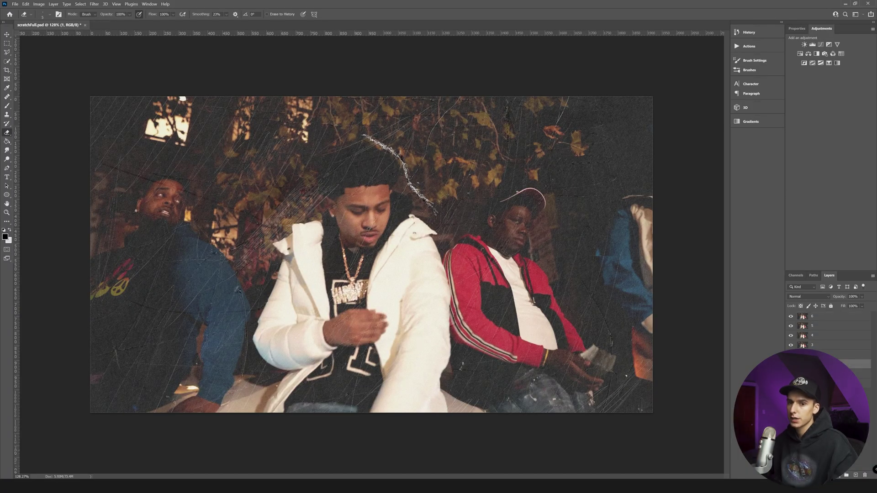
{"action": "left_click", "coordinate": [16, 5]}
{"action": "left_click", "coordinate": [27, 77]}
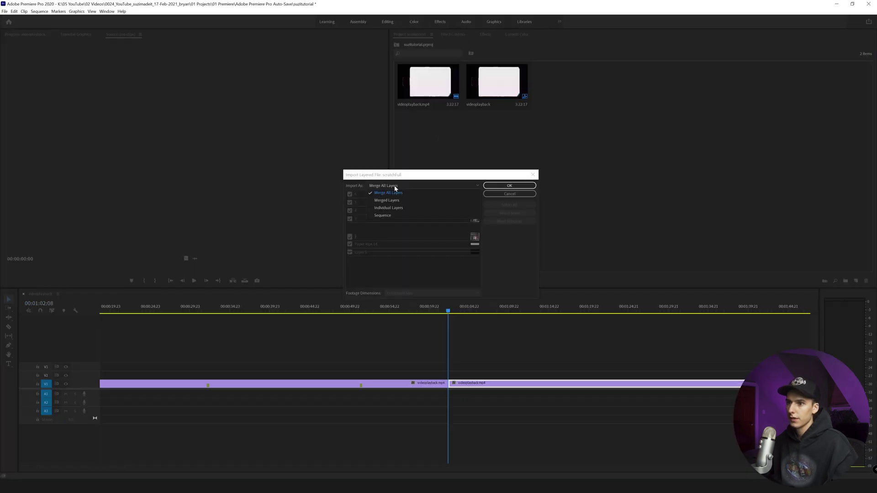
Switch to Premiere Pro, import scratchFull.psd as individual layers and open its bin
{"action": "left_click", "coordinate": [391, 206]}
{"action": "left_click", "coordinate": [510, 186]}
{"action": "double_click", "coordinate": [565, 85]}
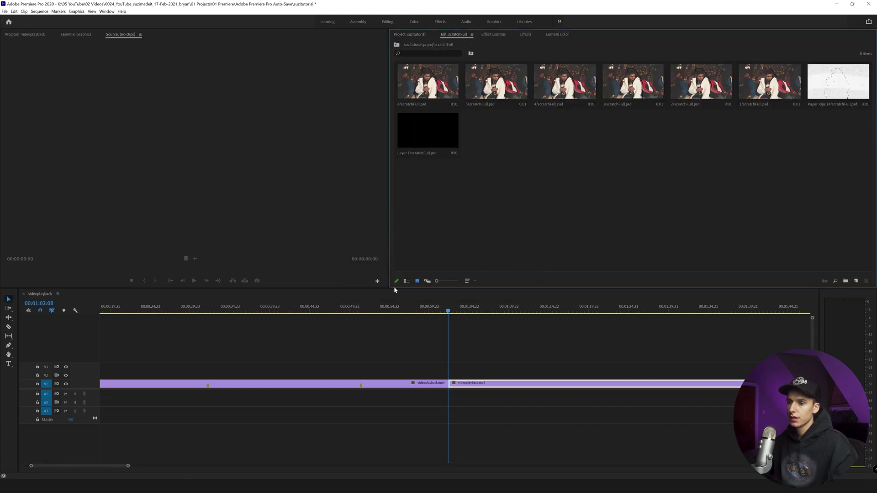
Place the Paper Rips 14 clip on track V2 at the playhead, above the videoplayback clip
{"action": "left_click_drag", "start_coordinate": [838, 85], "coordinate": [451, 375]}
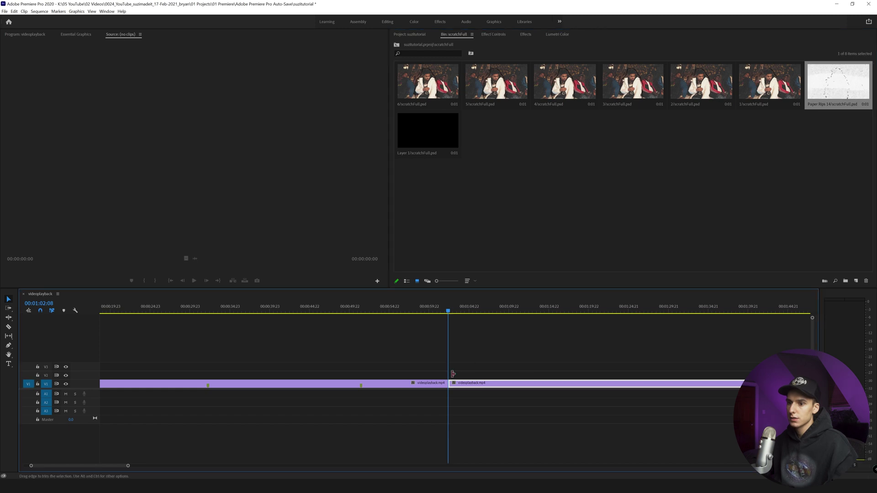
Show the Program monitor and extend the Paper Rips 14 clip on track V2 to about 30 frames
{"action": "left_click", "coordinate": [76, 34]}
{"action": "left_click", "coordinate": [25, 34]}
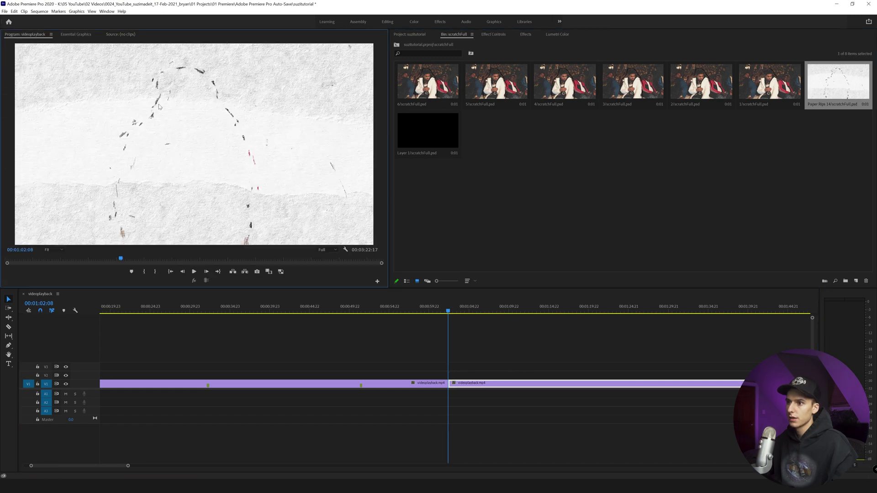
{"action": "left_click_drag", "start_coordinate": [447, 312], "coordinate": [447, 312]}
{"action": "left_click_drag", "start_coordinate": [115, 466], "coordinate": [61, 473]}
{"action": "left_click_drag", "start_coordinate": [462, 376], "coordinate": [670, 375]}
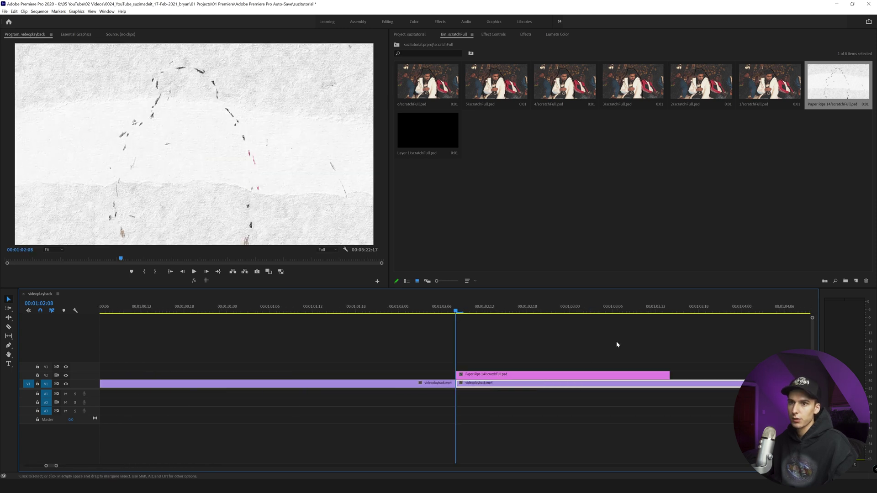
Place scratch layers 1 and 2 back to back on track V3, starting where the Paper Rips 14 clip begins
{"action": "left_click_drag", "start_coordinate": [773, 76], "coordinate": [459, 367]}
{"action": "left_click", "coordinate": [207, 272]}
{"action": "left_click", "coordinate": [207, 272]}
{"action": "left_click", "coordinate": [208, 273]}
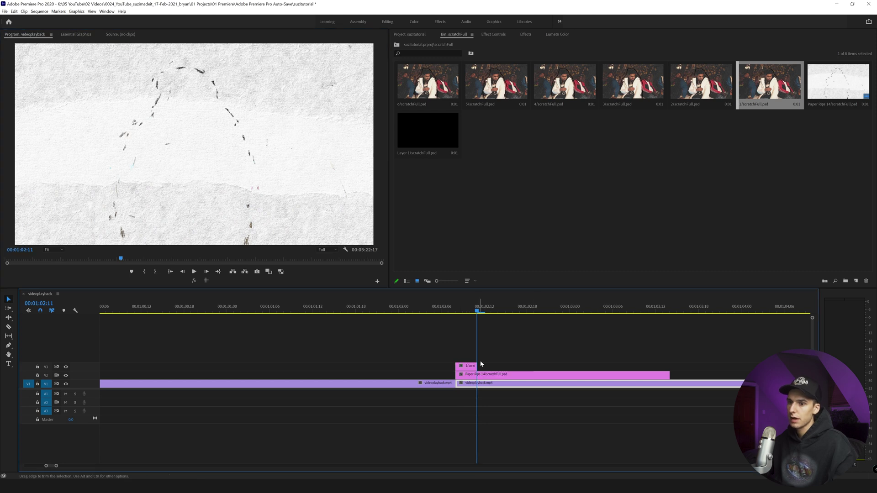
{"action": "left_click_drag", "start_coordinate": [681, 103], "coordinate": [478, 367]}
Add scratch layers 3, 4 and 5 consecutively on track V3 after layer 2
{"action": "left_click", "coordinate": [209, 273]}
{"action": "left_click", "coordinate": [208, 273]}
{"action": "left_click", "coordinate": [208, 273]}
{"action": "left_click_drag", "start_coordinate": [632, 87], "coordinate": [520, 367]}
{"action": "left_click", "coordinate": [208, 274]}
{"action": "left_click", "coordinate": [207, 273]}
{"action": "left_click", "coordinate": [207, 273]}
{"action": "left_click", "coordinate": [207, 273]}
{"action": "left_click", "coordinate": [207, 274]}
{"action": "left_click", "coordinate": [207, 273]}
{"action": "left_click_drag", "start_coordinate": [564, 87], "coordinate": [540, 366]}
{"action": "left_click_drag", "start_coordinate": [496, 86], "coordinate": [563, 366]}
Add scratch layer 6 after layer 5 on track V3 and trim the Paper Rips 14 clip to end with it
{"action": "left_click", "coordinate": [207, 272]}
{"action": "left_click", "coordinate": [207, 273]}
{"action": "left_click", "coordinate": [206, 272]}
{"action": "left_click", "coordinate": [209, 272]}
{"action": "left_click", "coordinate": [209, 271]}
{"action": "left_click", "coordinate": [209, 271]}
{"action": "left_click_drag", "start_coordinate": [426, 82], "coordinate": [566, 367]}
{"action": "left_click_drag", "start_coordinate": [569, 367], "coordinate": [584, 367]}
{"action": "left_click_drag", "start_coordinate": [669, 375], "coordinate": [585, 374]}
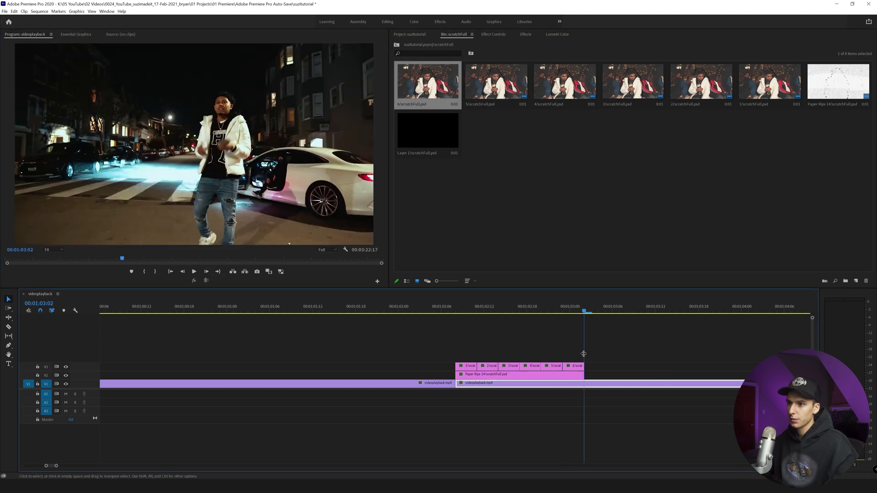
Play back the assembled scratch layers from just before they begin
{"action": "left_click", "coordinate": [428, 310]}
{"action": "key", "text": "space"}
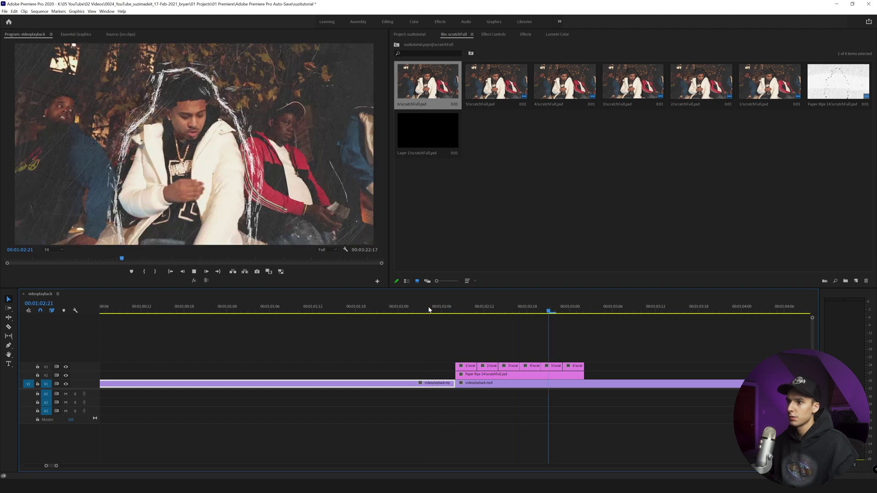
{"action": "left_click_drag", "start_coordinate": [460, 311], "coordinate": [423, 312]}
Nest the scratch layer clips and the Paper Rips 14 clip into one sequence, accepting the default name
{"action": "left_click_drag", "start_coordinate": [583, 345], "coordinate": [463, 376]}
{"action": "right_click", "coordinate": [499, 375]}
{"action": "left_click", "coordinate": [516, 183]}
{"action": "key", "text": "Return"}
Enable keyframing for the nested clip's Position, Scale and Rotation at its first frame
{"action": "left_click", "coordinate": [497, 35]}
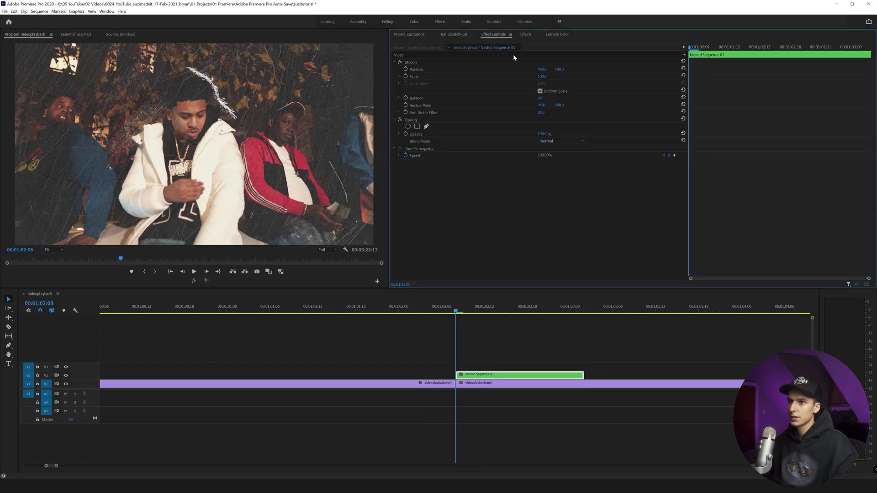
{"action": "left_click", "coordinate": [405, 69]}
{"action": "left_click", "coordinate": [406, 77]}
{"action": "left_click", "coordinate": [405, 97]}
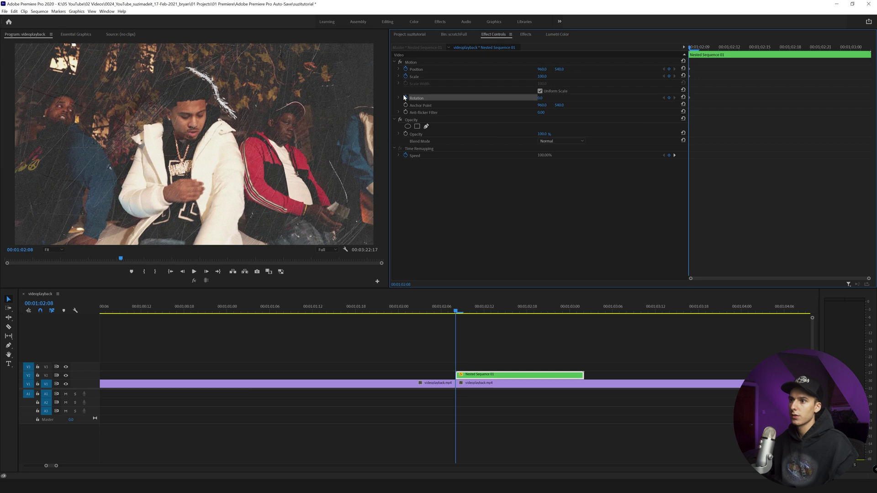
Add Position, Scale and Rotation keyframes to the nested clip at 00:01:02:10
{"action": "key", "text": "Right"}
{"action": "key", "text": "Right"}
{"action": "key", "text": "Right"}
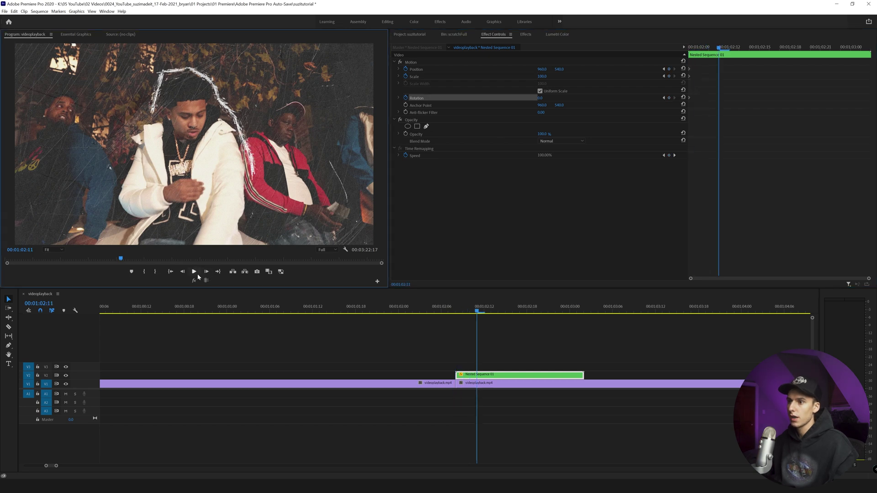
{"action": "left_click", "coordinate": [185, 273]}
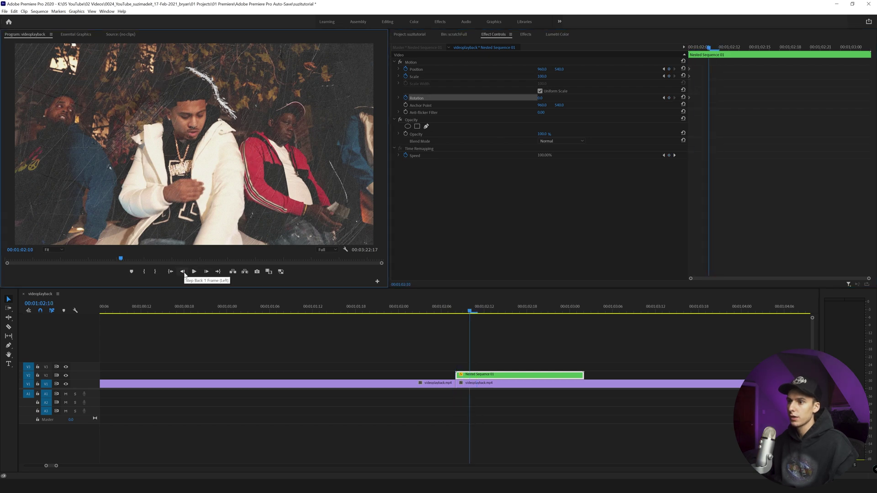
{"action": "left_click", "coordinate": [669, 69]}
{"action": "left_click", "coordinate": [669, 77]}
{"action": "left_click", "coordinate": [669, 98]}
At 00:01:02:11, set the nested clip's scale to 105, its vertical position to 512 and its rotation to 0.3°
{"action": "left_click", "coordinate": [206, 272]}
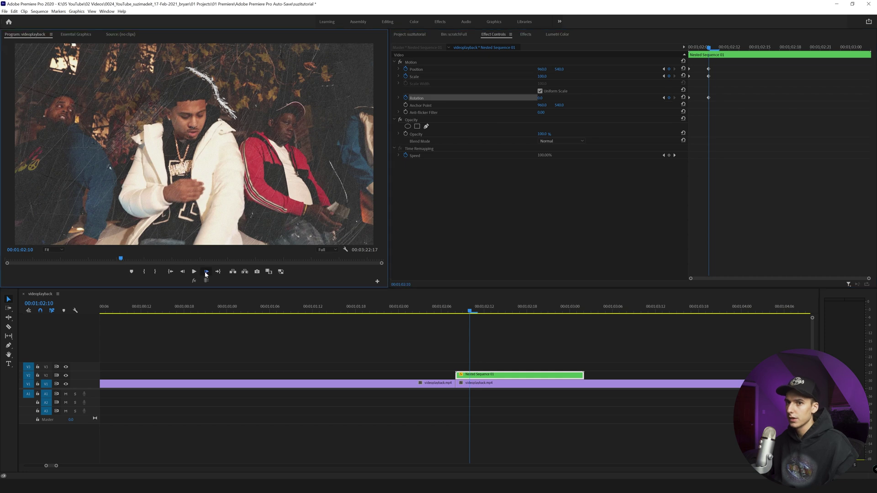
{"action": "left_click", "coordinate": [542, 77]}
{"action": "type", "text": "10"}
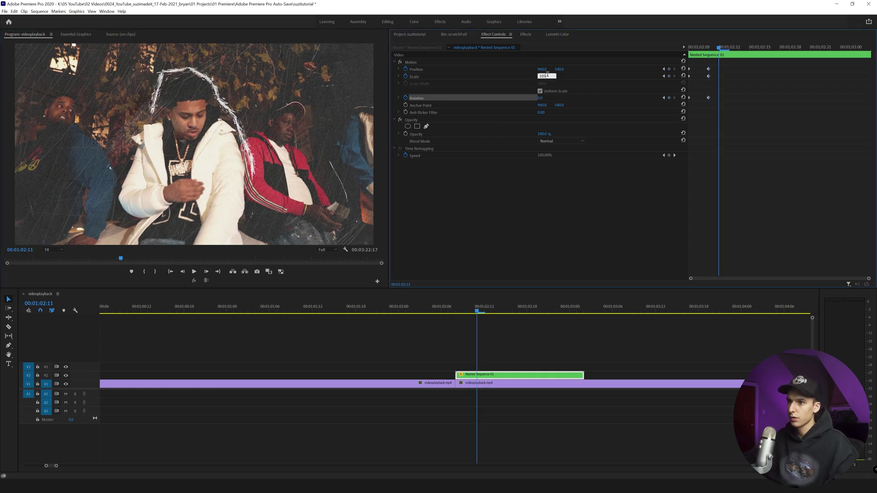
{"action": "type", "text": "5"}
{"action": "left_click", "coordinate": [491, 213]}
{"action": "left_click_drag", "start_coordinate": [559, 69], "coordinate": [551, 70]}
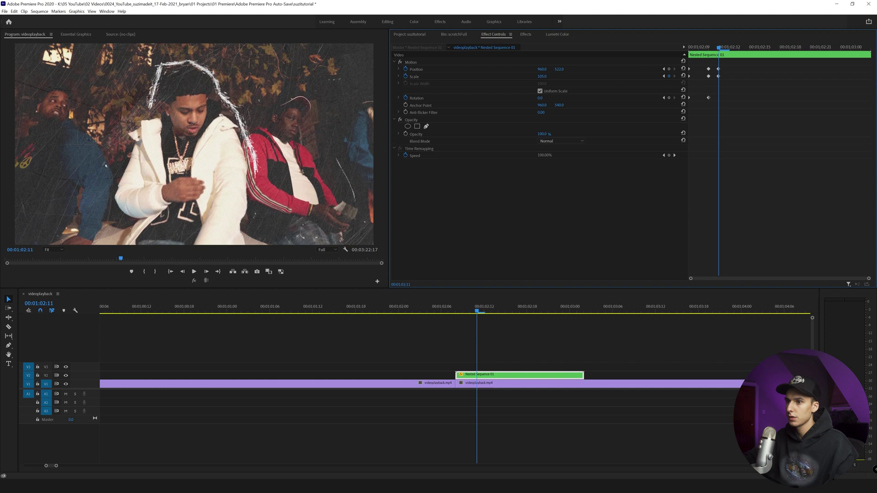
{"action": "left_click", "coordinate": [589, 106]}
Add Rotation, Scale and Position keyframes to the nested clip at 00:01:02:13
{"action": "left_click", "coordinate": [207, 272]}
{"action": "left_click", "coordinate": [207, 272]}
{"action": "left_click", "coordinate": [669, 98]}
{"action": "left_click", "coordinate": [670, 77]}
{"action": "left_click", "coordinate": [669, 69]}
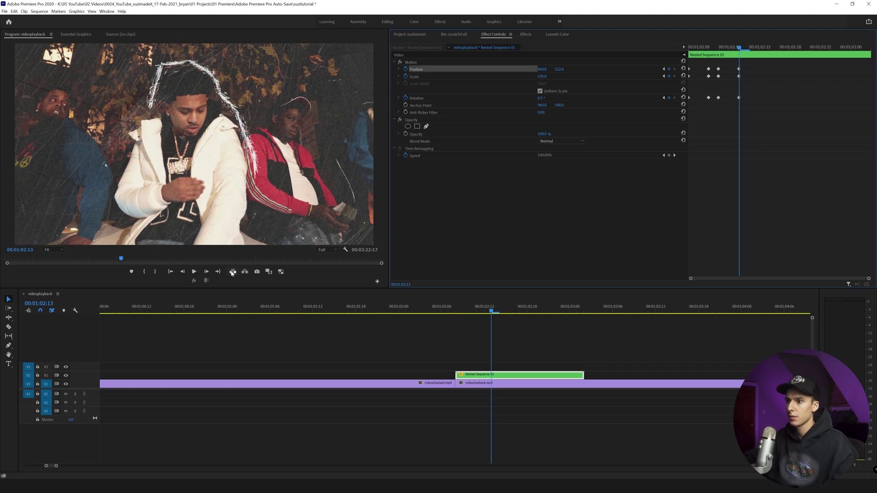
At 00:01:02:14, set the nested clip's scale to 109 and rotation to 0.5°, and raise its vertical position to 505
{"action": "left_click", "coordinate": [207, 272]}
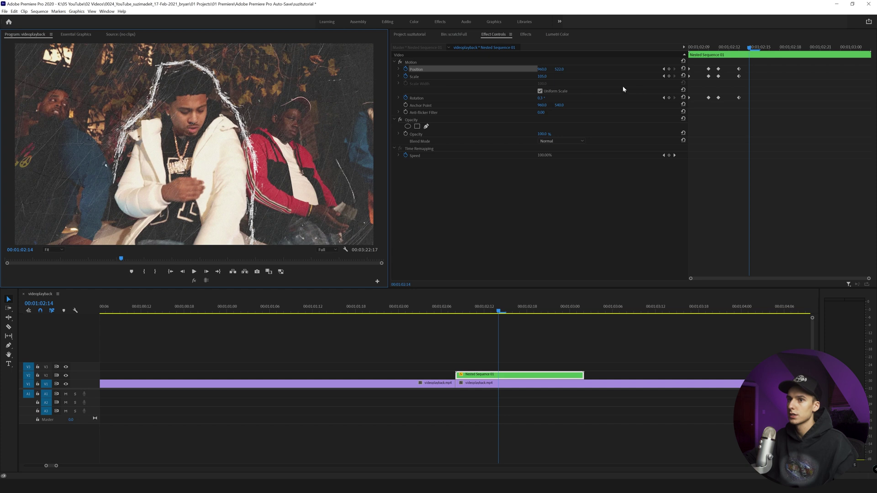
{"action": "left_click", "coordinate": [180, 272]}
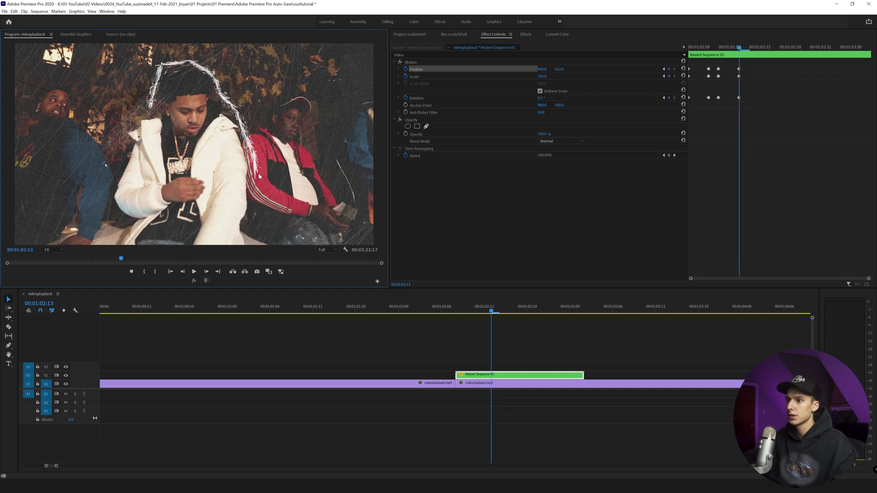
{"action": "left_click", "coordinate": [207, 272]}
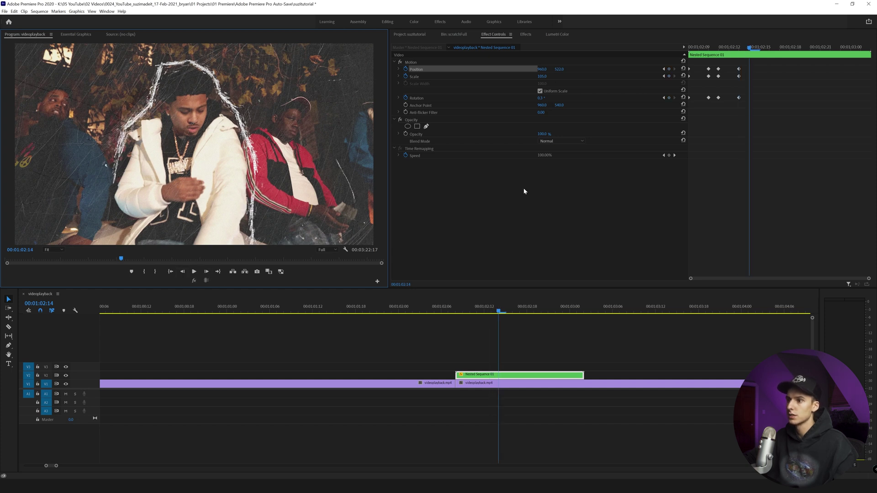
{"action": "left_click", "coordinate": [541, 99]}
{"action": "type", "text": "109"}
{"action": "left_click", "coordinate": [561, 193]}
{"action": "left_click", "coordinate": [557, 117]}
{"action": "left_click_drag", "start_coordinate": [560, 70], "coordinate": [553, 69]}
Add Rotation, Scale and Position keyframes to the nested clip at 00:01:02:16
{"action": "left_click", "coordinate": [207, 272]}
{"action": "left_click", "coordinate": [206, 272]}
{"action": "left_click", "coordinate": [669, 98]}
{"action": "left_click", "coordinate": [669, 76]}
{"action": "left_click", "coordinate": [669, 69]}
Set the nested clip's scale to 112
{"action": "left_click", "coordinate": [542, 76]}
{"action": "type", "text": "1"}
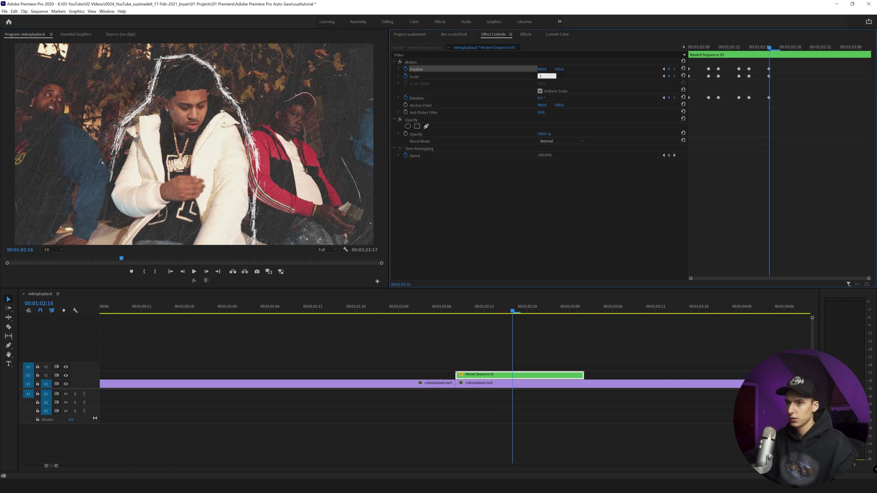
{"action": "type", "text": "12"}
{"action": "key", "text": "Return"}
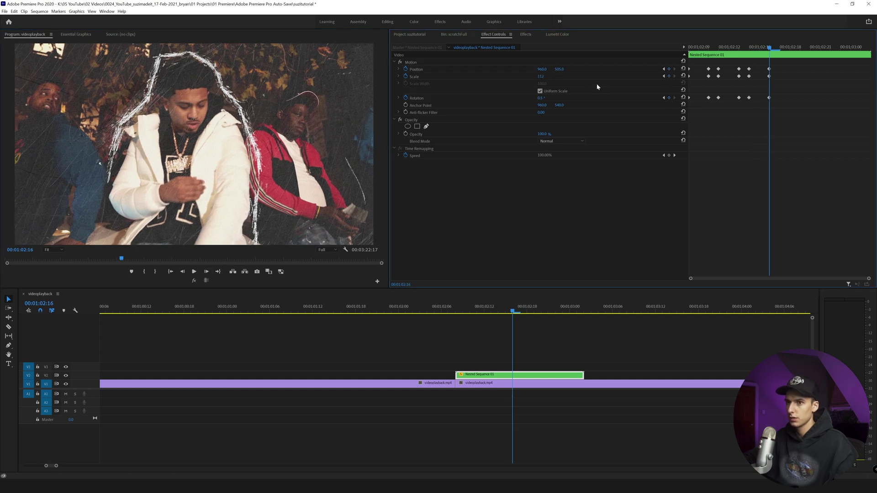
Add Rotation, Scale and Position keyframes to the nested clip at 00:01:02:19
{"action": "left_click", "coordinate": [207, 271]}
{"action": "left_click", "coordinate": [206, 272]}
{"action": "left_click", "coordinate": [206, 272]}
{"action": "left_click", "coordinate": [669, 98]}
{"action": "left_click", "coordinate": [669, 76]}
{"action": "left_click", "coordinate": [669, 69]}
At 00:01:02:20, set the nested clip's scale to 115 and shift its position further up
{"action": "left_click", "coordinate": [206, 272]}
{"action": "left_click", "coordinate": [543, 76]}
{"action": "type", "text": "115"}
{"action": "key", "text": "Return"}
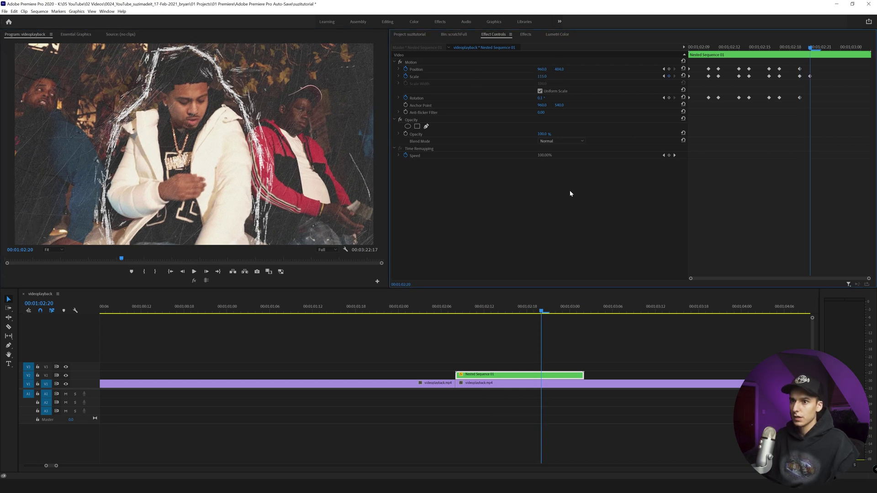
{"action": "key", "text": "Return"}
{"action": "left_click_drag", "start_coordinate": [559, 69], "coordinate": [551, 69]}
Add Rotation, Scale and Position keyframes to the nested clip at 00:01:02:22
{"action": "left_click", "coordinate": [206, 271]}
{"action": "left_click", "coordinate": [207, 273]}
{"action": "left_click", "coordinate": [669, 97]}
{"action": "left_click", "coordinate": [669, 76]}
{"action": "left_click", "coordinate": [669, 69]}
At 00:01:02:23, set the nested clip's scale to 117 and adjust its vertical position
{"action": "key", "text": "Right"}
{"action": "left_click", "coordinate": [545, 76]}
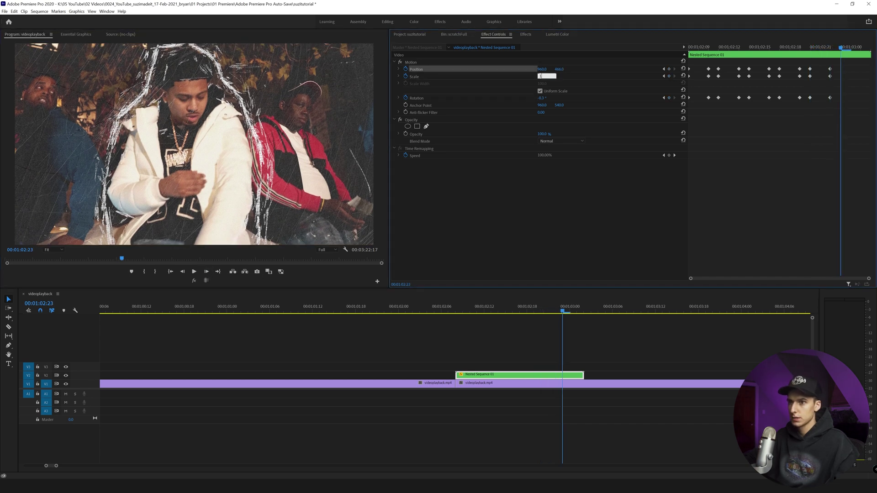
{"action": "type", "text": "117"}
{"action": "key", "text": "Tab"}
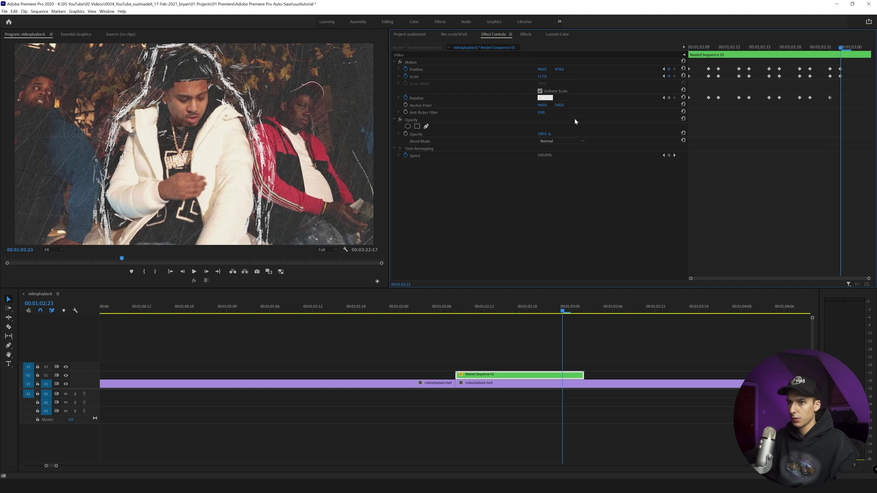
Play back the keyframed scratch animation from the start of the nested clip
{"action": "left_click", "coordinate": [454, 306]}
{"action": "key", "text": "space"}
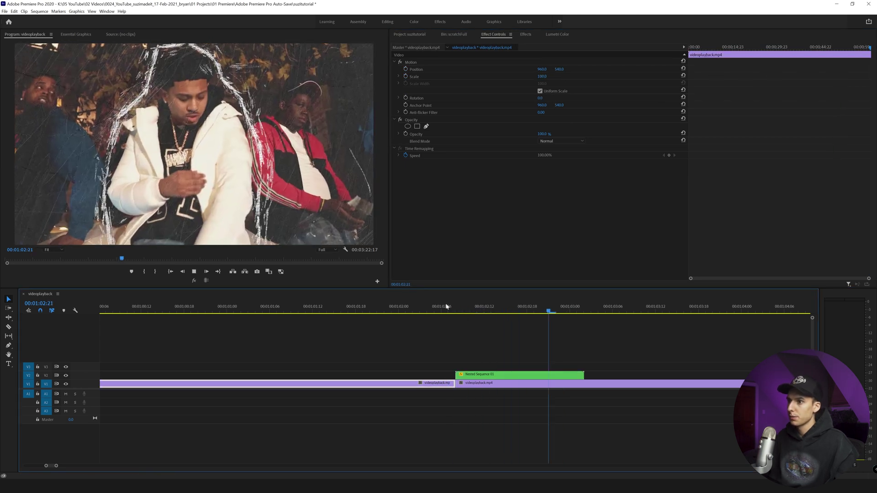
{"action": "key", "text": "space"}
{"action": "left_click_drag", "start_coordinate": [446, 306], "coordinate": [419, 306]}
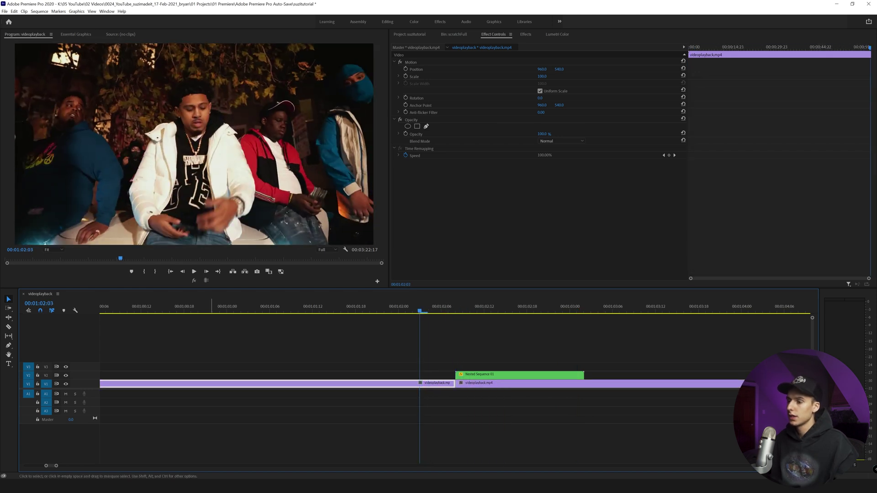
Review the marked effects around 00:00:52 and 00:00:31 and replay the scratch animation near 00:01:02
{"action": "left_click_drag", "start_coordinate": [62, 466], "coordinate": [151, 466]}
{"action": "left_click", "coordinate": [375, 306]}
{"action": "key", "text": "space"}
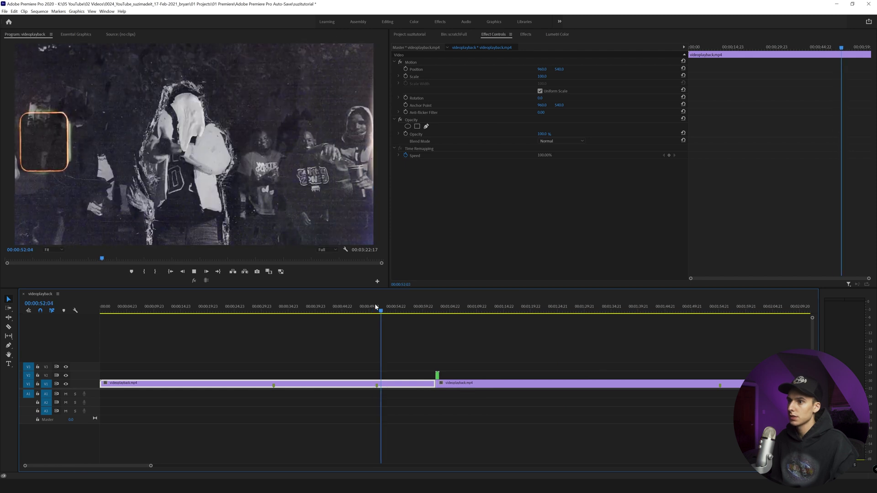
{"action": "left_click", "coordinate": [264, 306]}
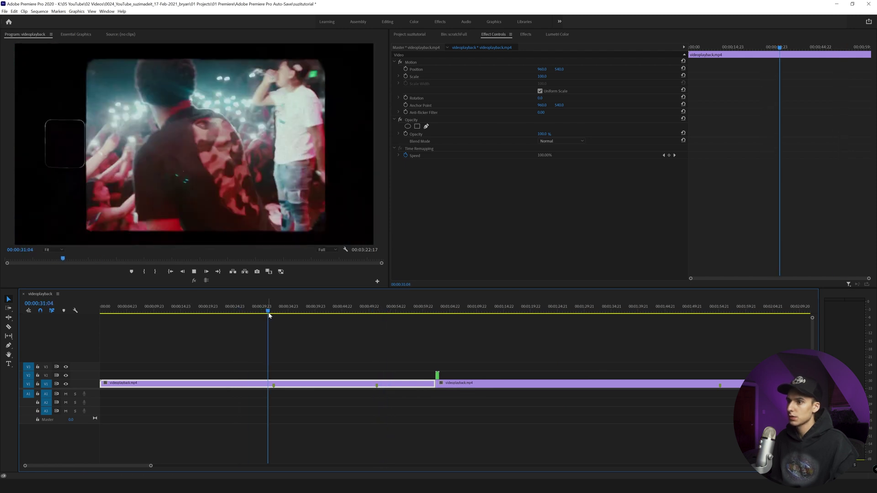
{"action": "left_click", "coordinate": [432, 310]}
{"action": "key", "text": "space"}
{"action": "key", "text": "space"}
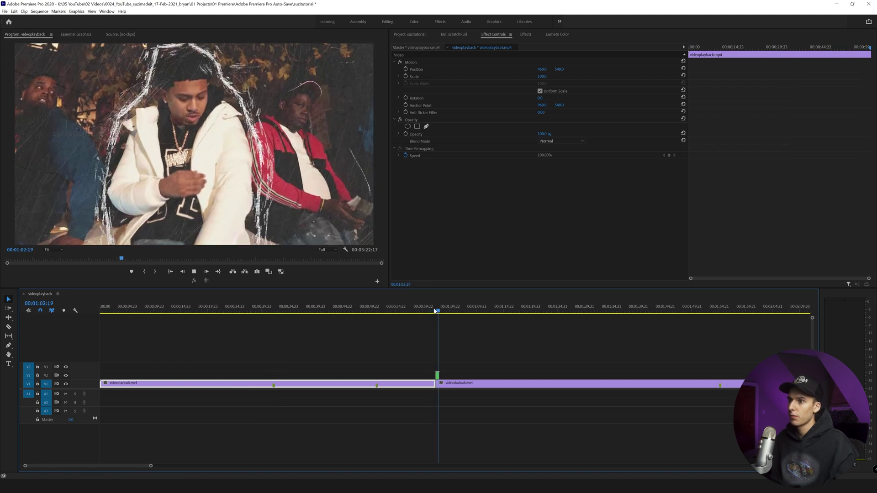
{"action": "left_click", "coordinate": [433, 311]}
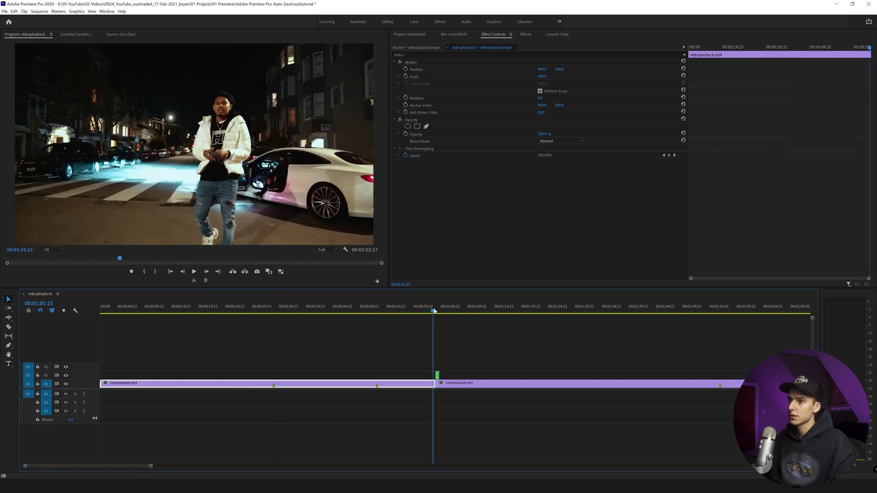
{"action": "left_click_drag", "start_coordinate": [434, 311], "coordinate": [439, 310]}
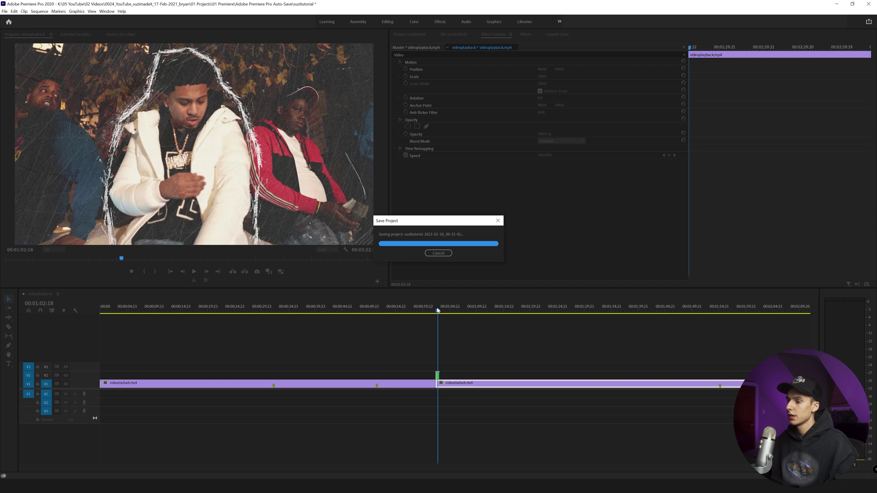
{"action": "key", "text": "space"}
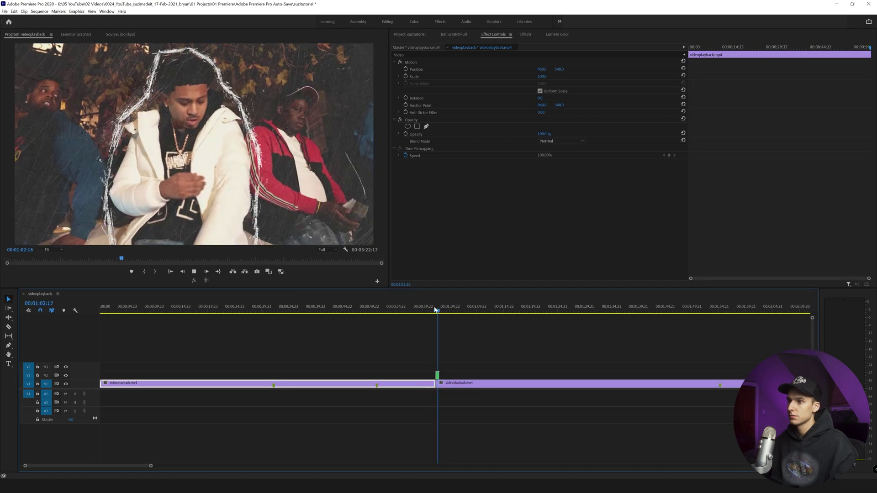